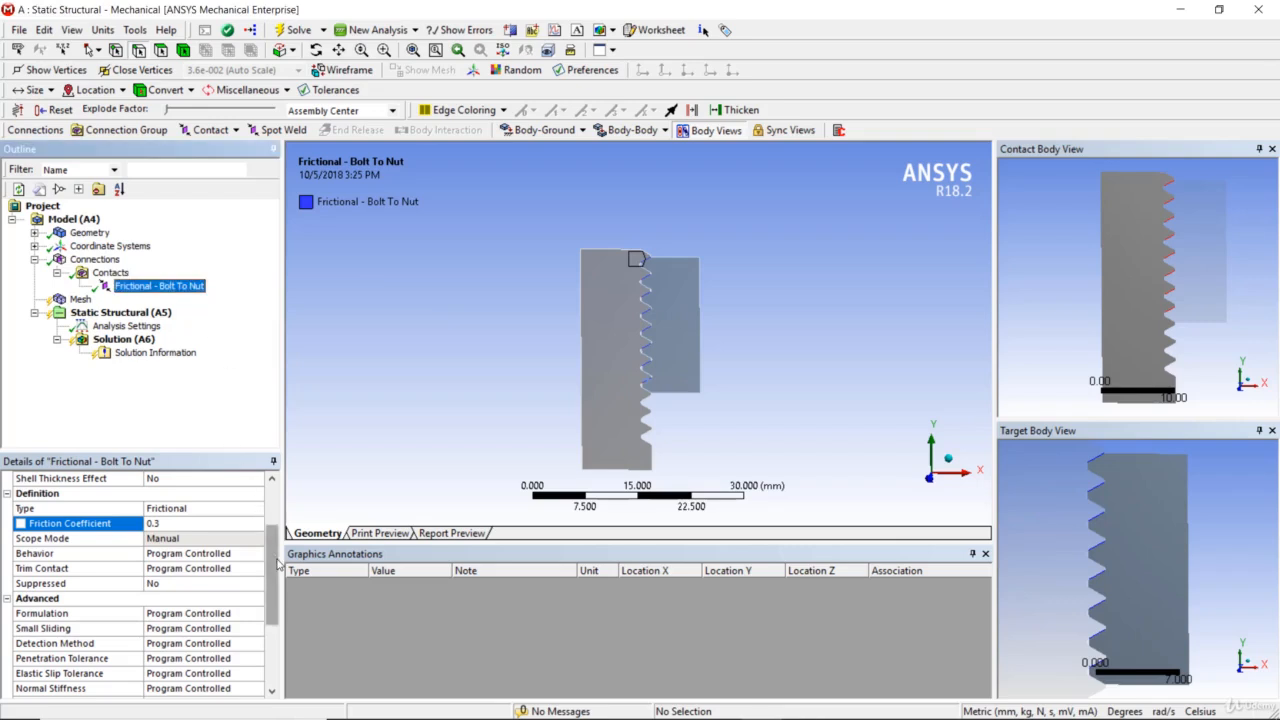
- Set the formulation of the frictional bolt-to-nut contact to Augmented Lagrange
left_click_drag(272, 560, 272, 640)
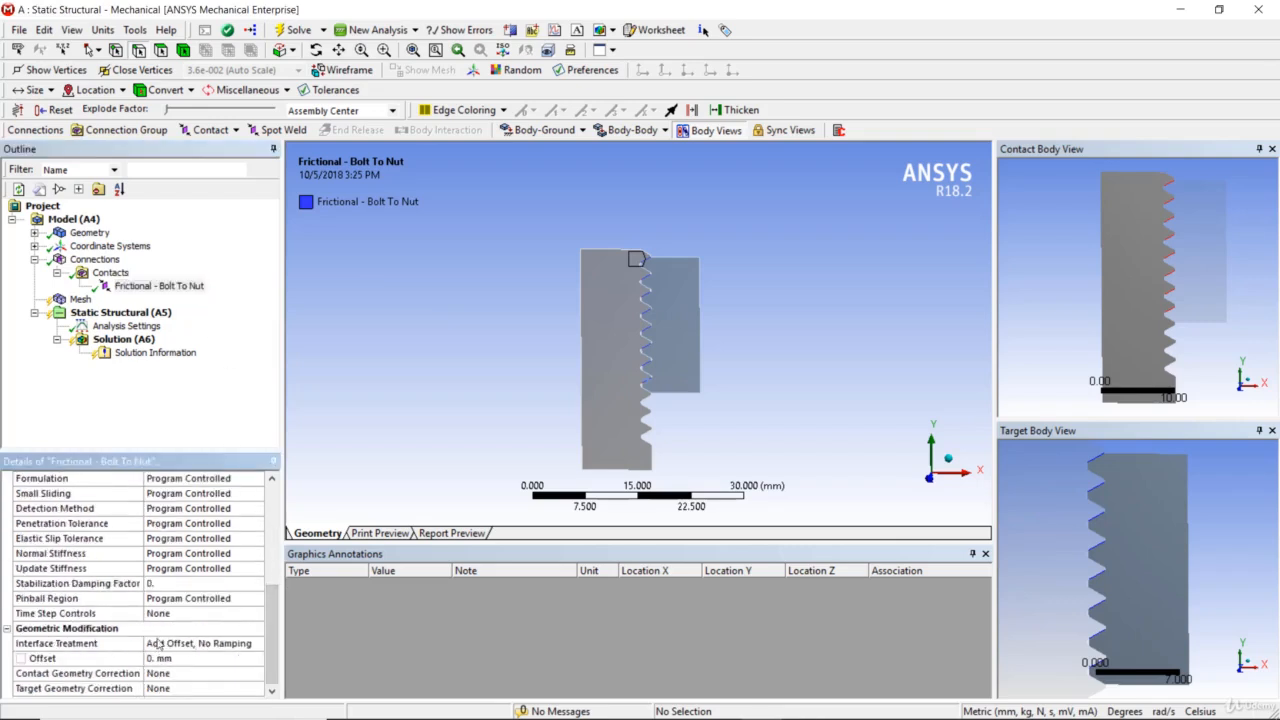
scroll(160, 648, "up", 2)
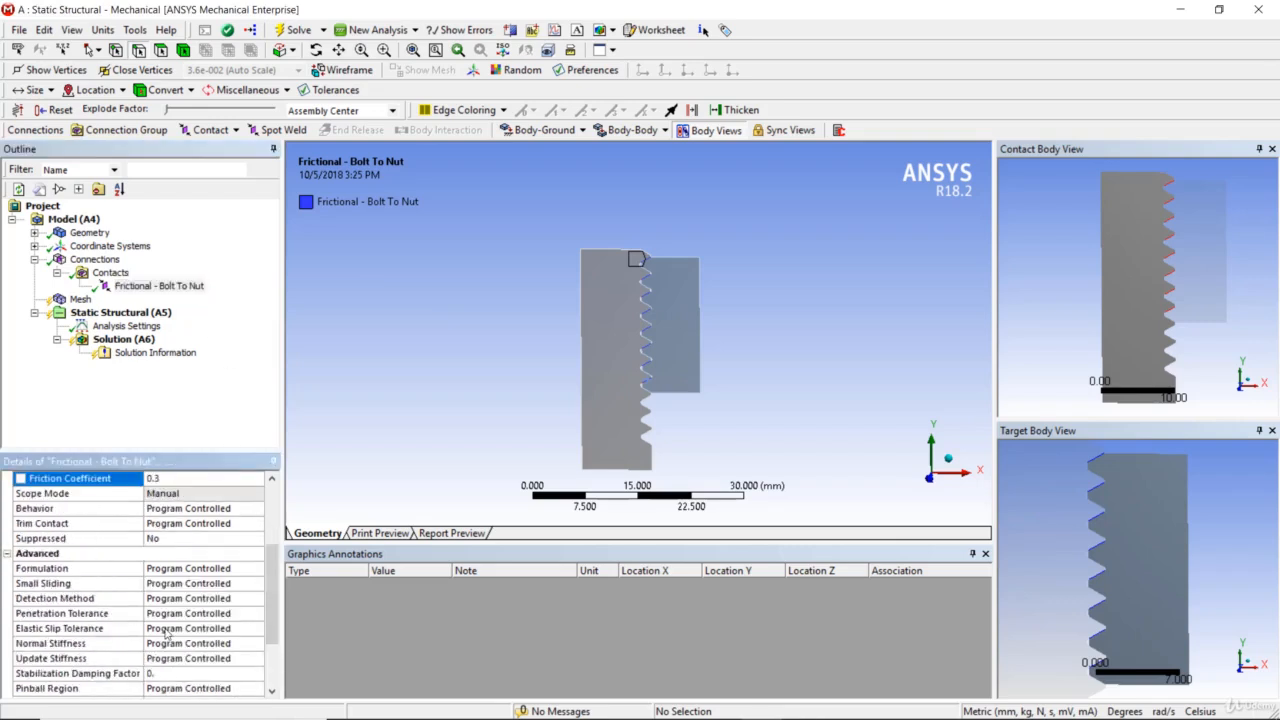
left_click(190, 572)
left_click(258, 569)
left_click(258, 568)
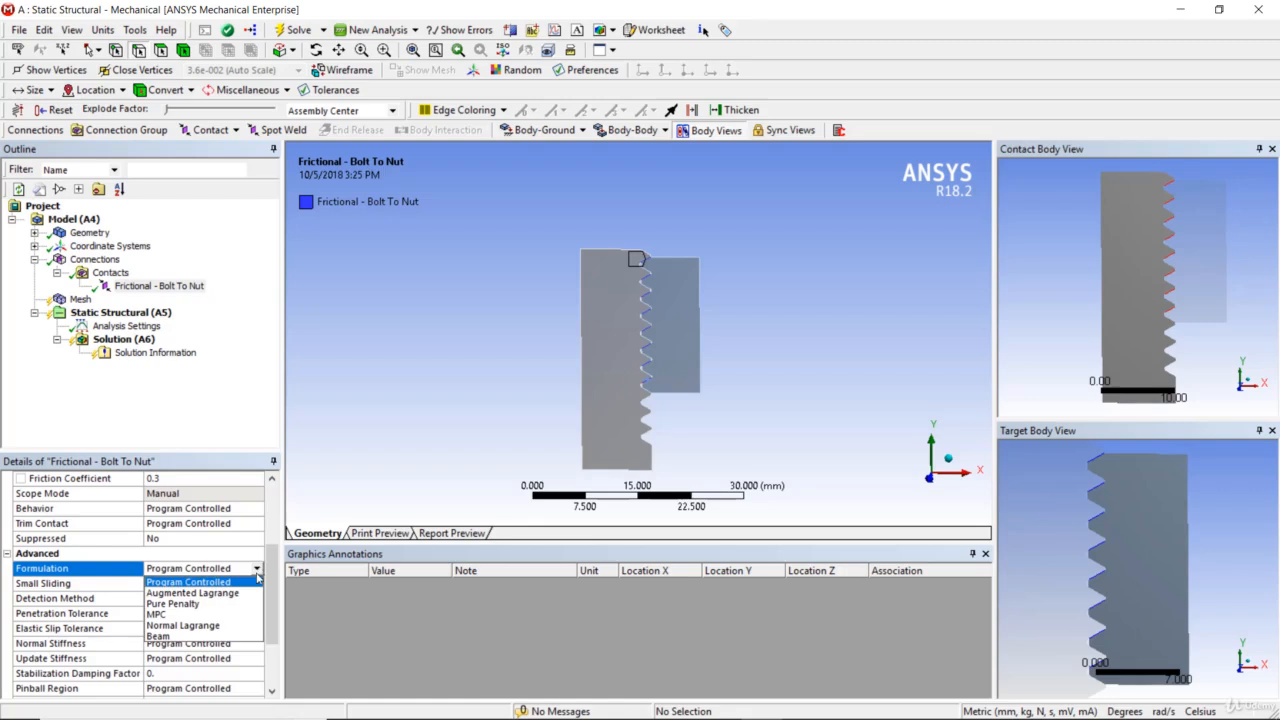
left_click(190, 592)
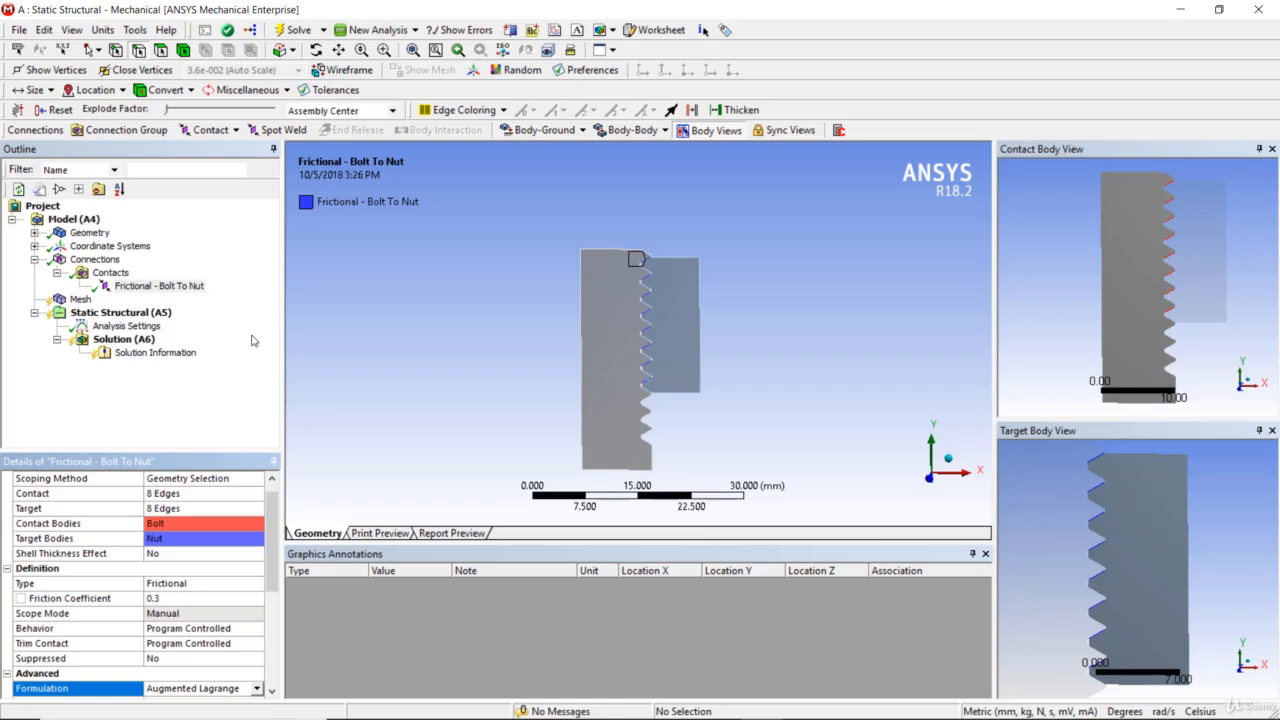
- Generate the mesh for the bolt and nut and inspect the elements along the threads
right_click(78, 300)
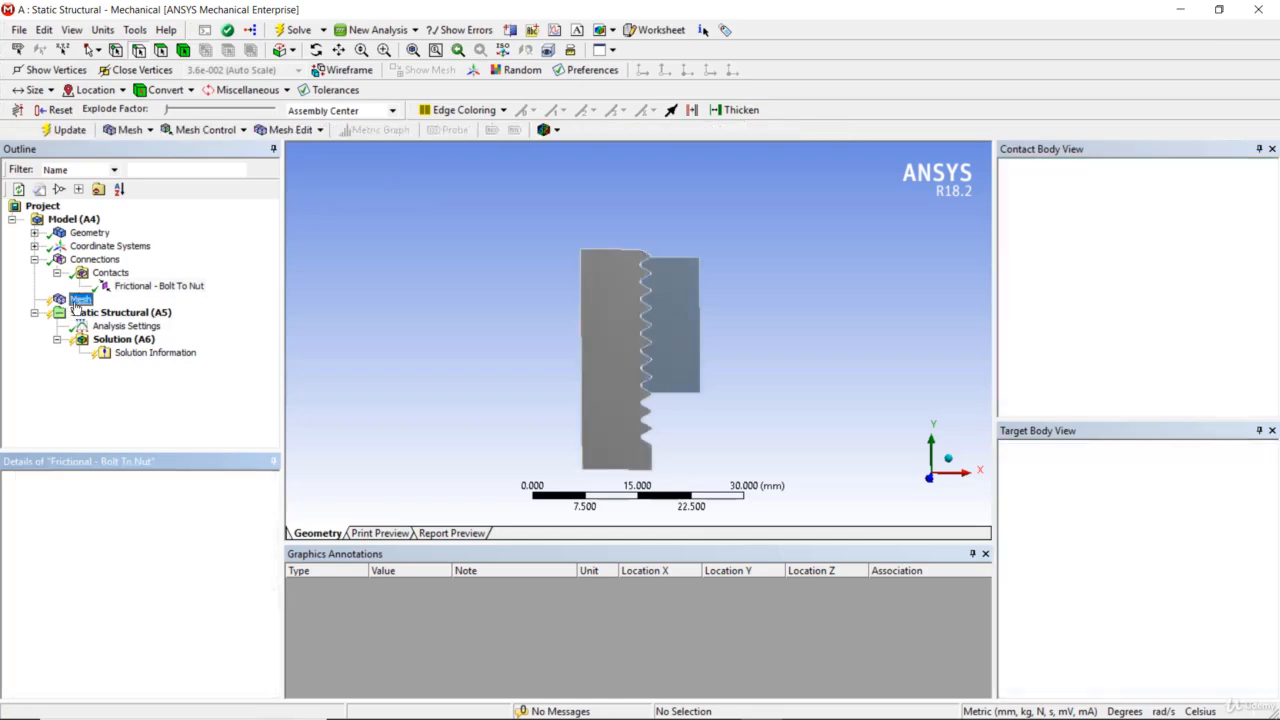
left_click(128, 360)
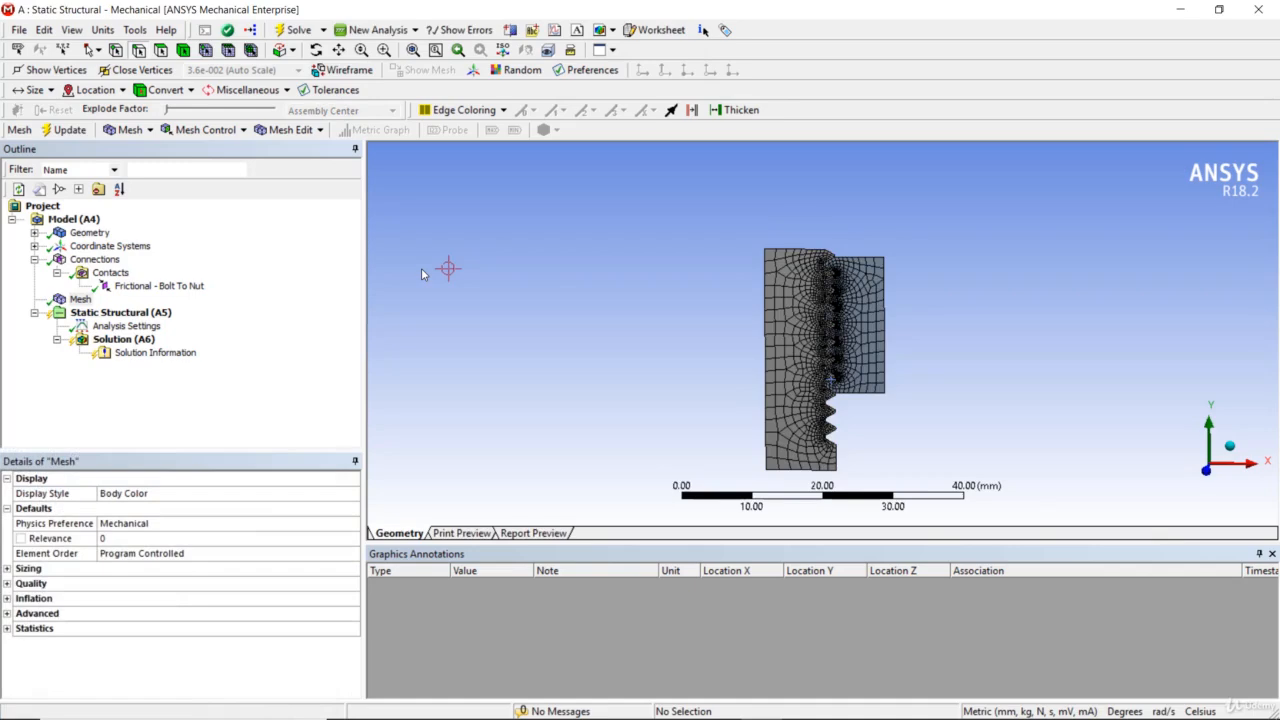
scroll(850, 331, "up", 5)
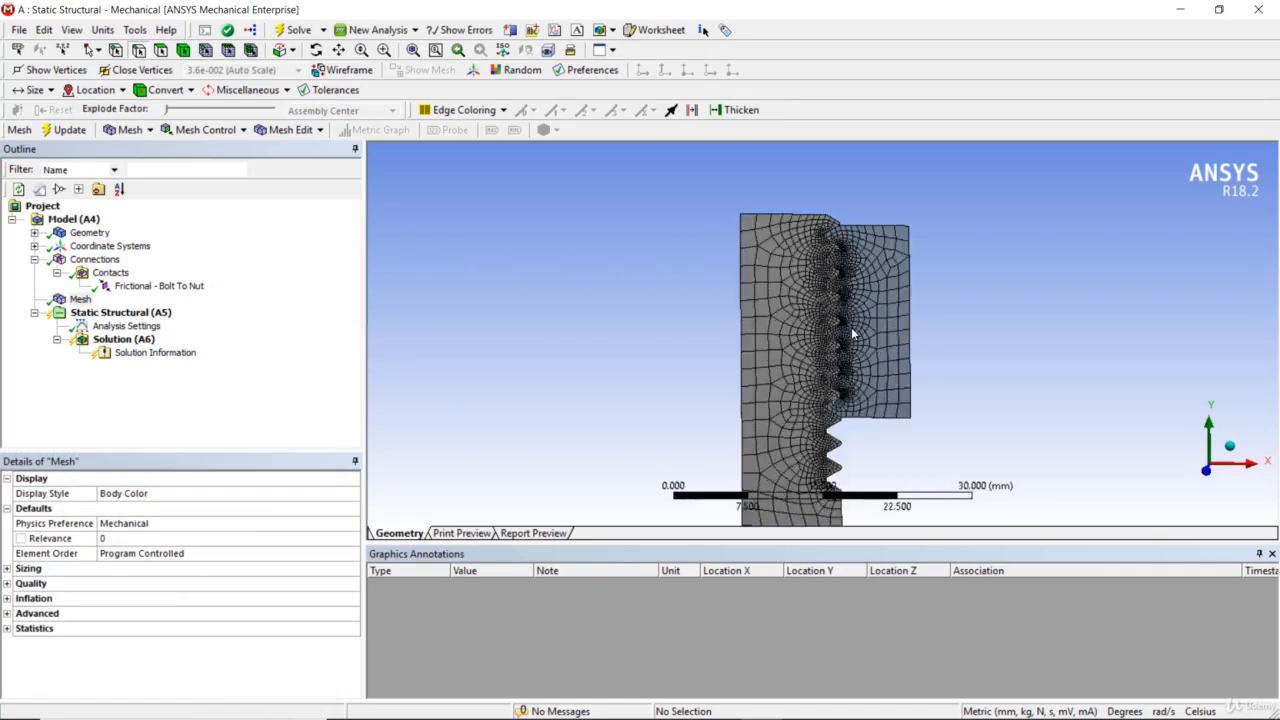
scroll(853, 333, "up", 1)
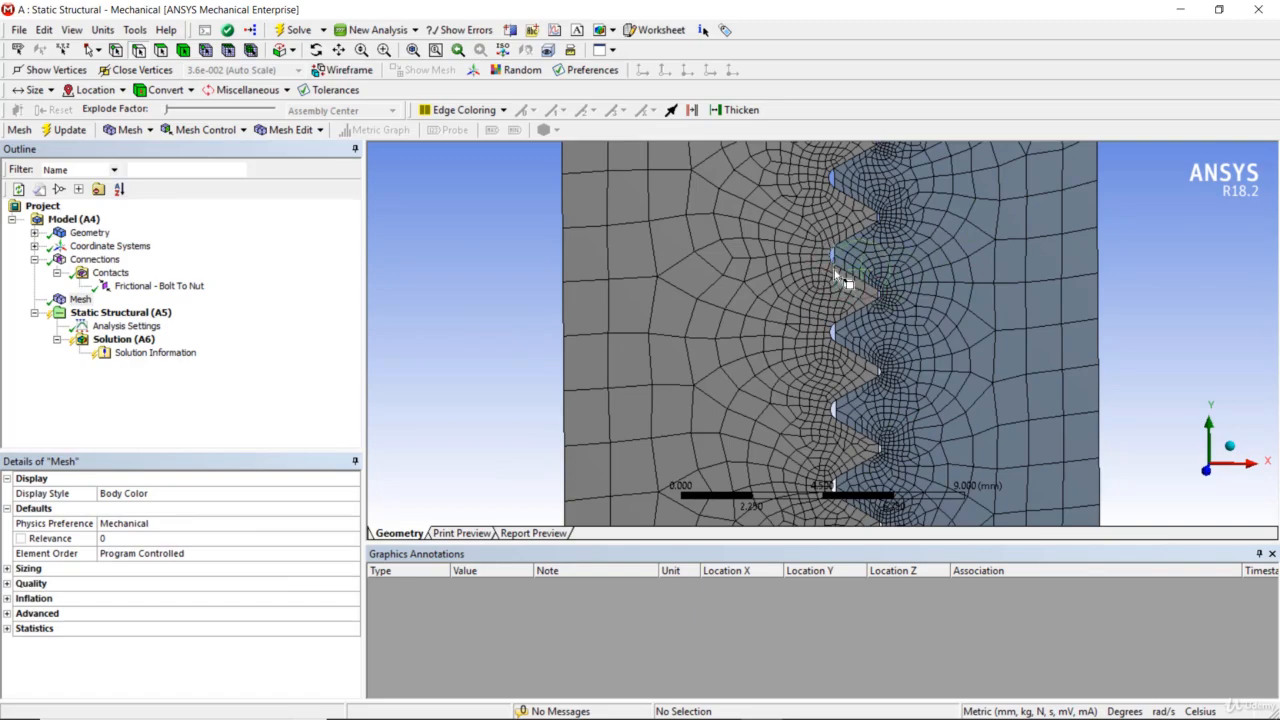
scroll(838, 280, "down", 5)
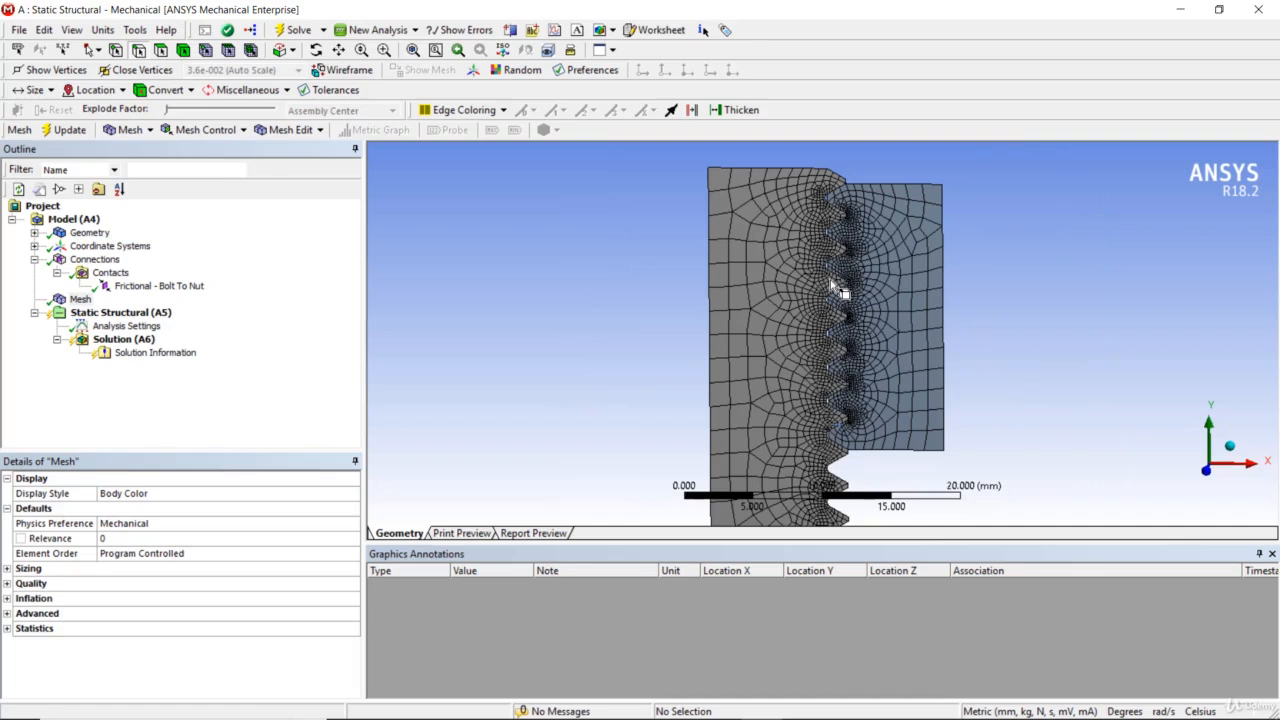
scroll(838, 287, "down", 3)
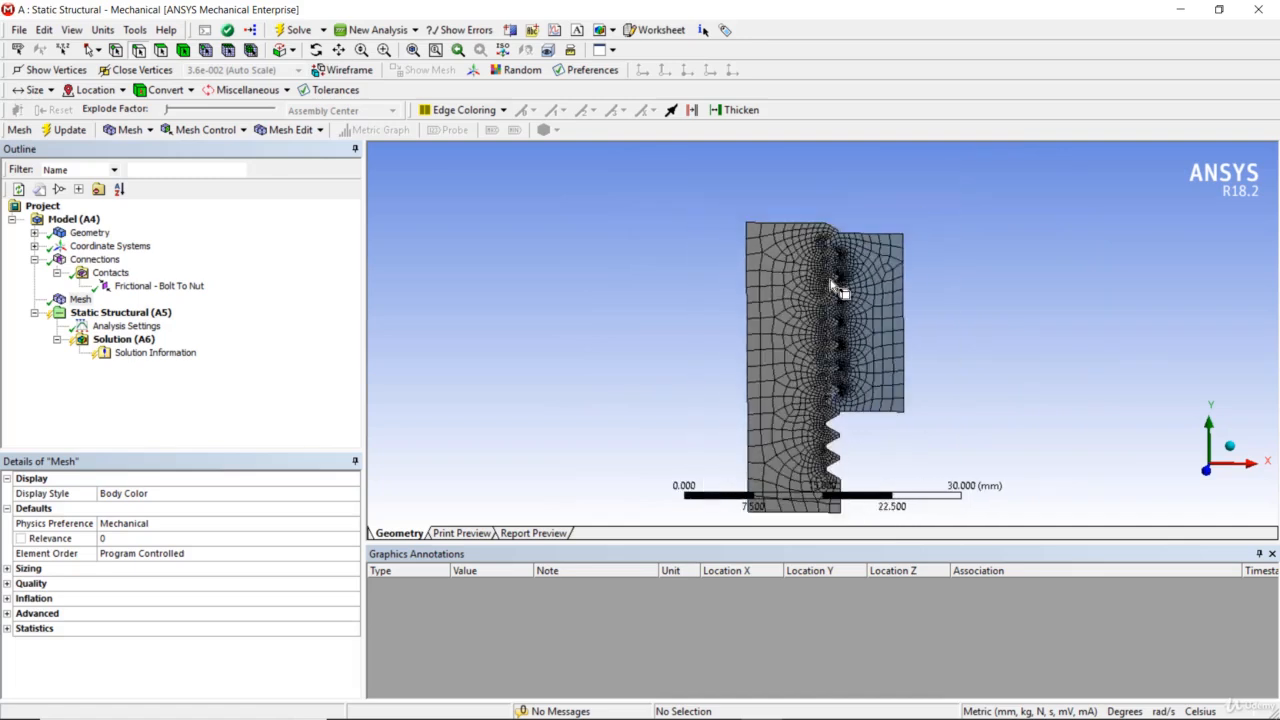
- Add a Frictionless Support on the bolt's long straight edge opposite the threads and the nut's lower horizontal edge
right_click(150, 317)
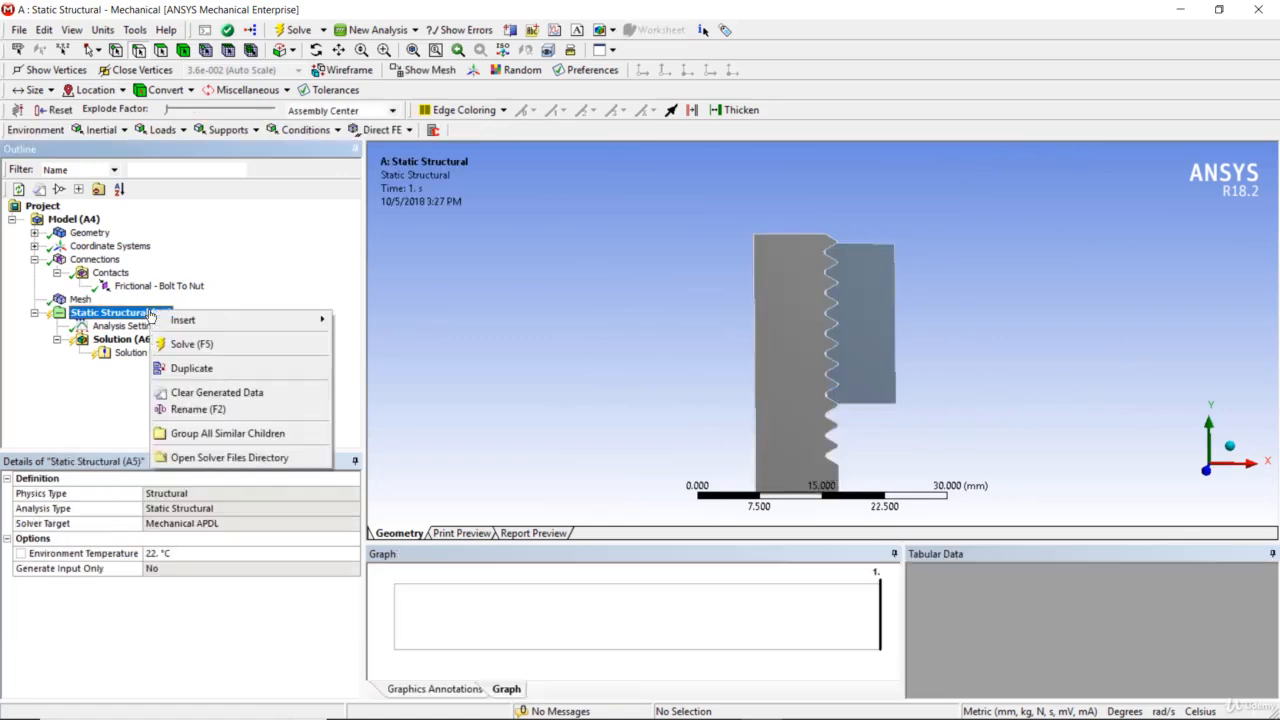
mouse_move(181, 322)
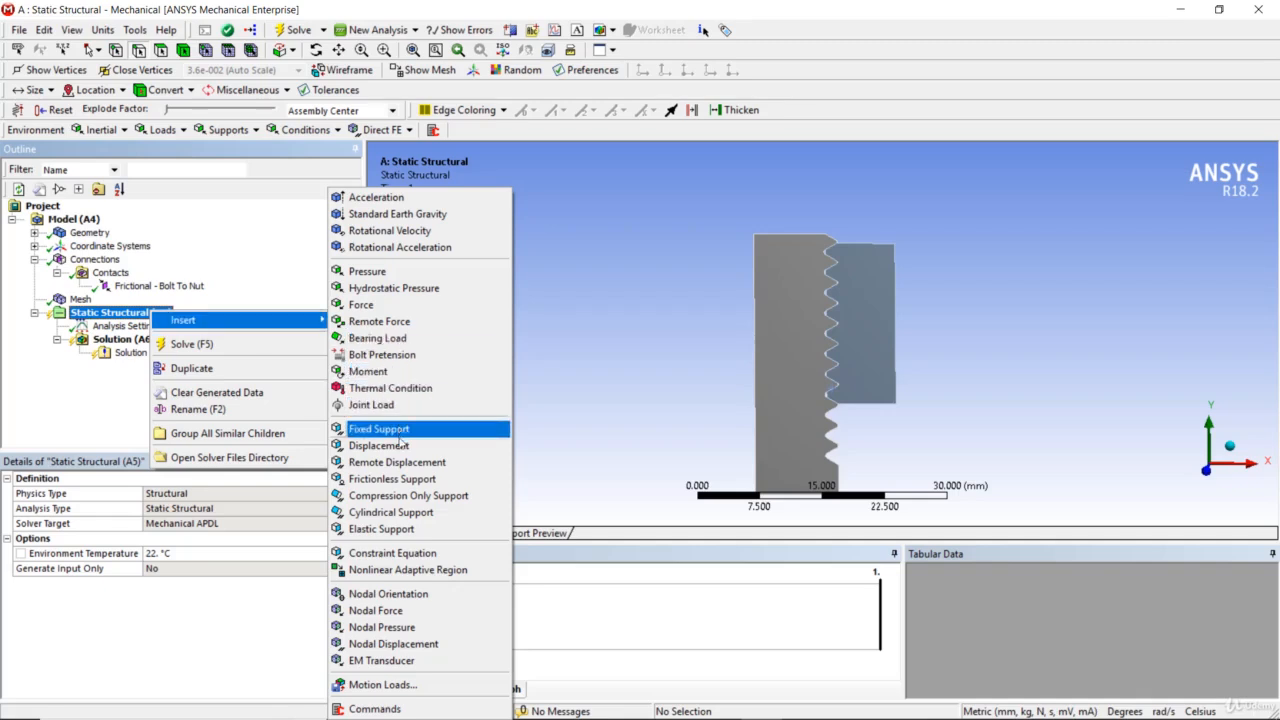
left_click(410, 487)
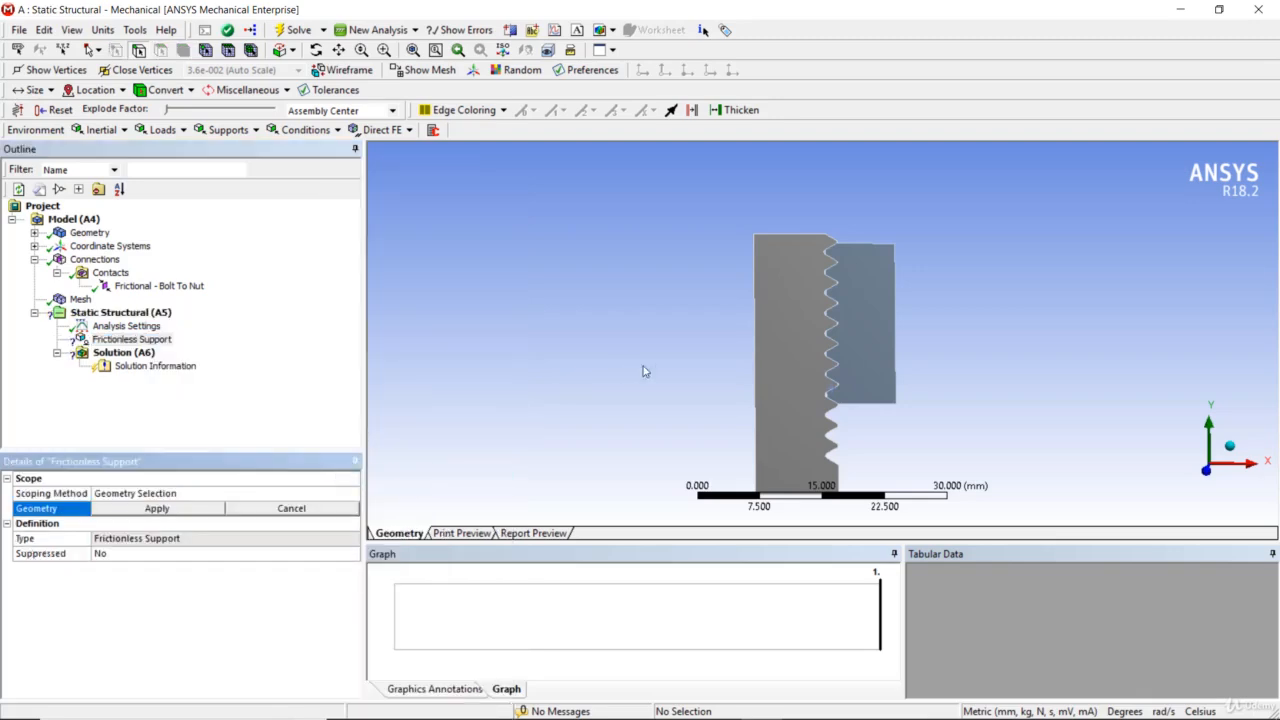
left_click(758, 350)
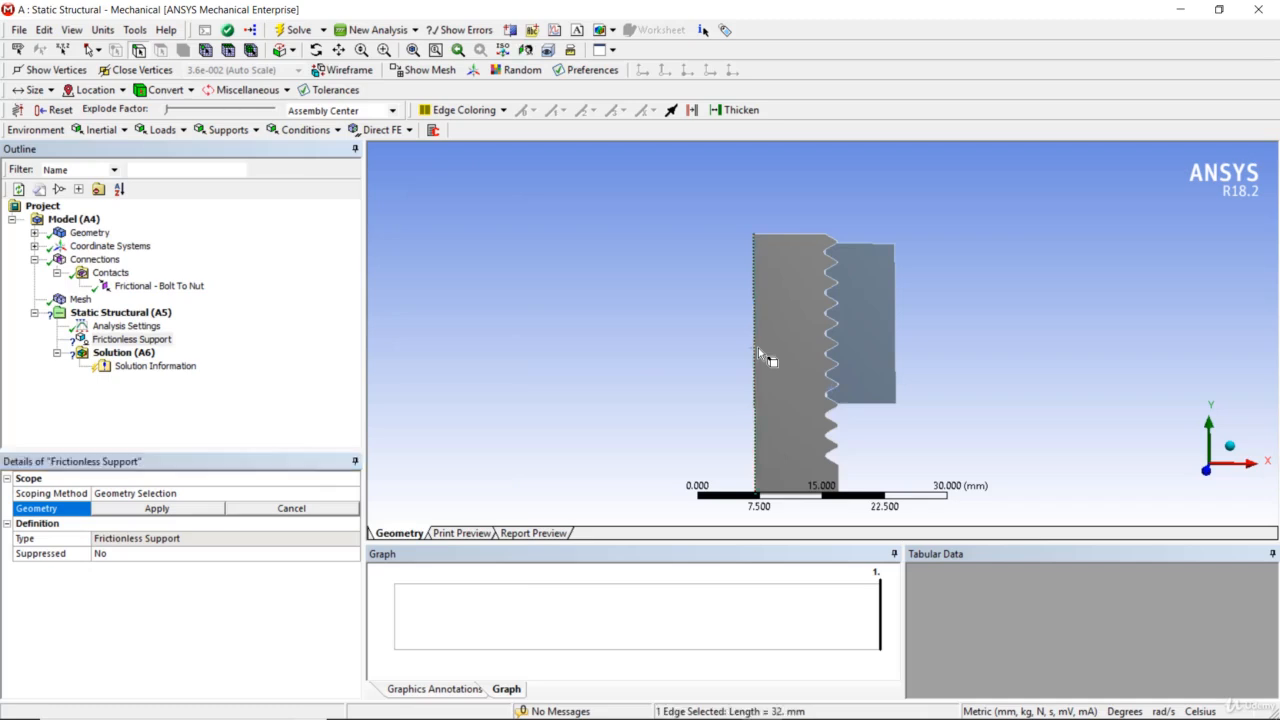
left_click(873, 404, "ctrl")
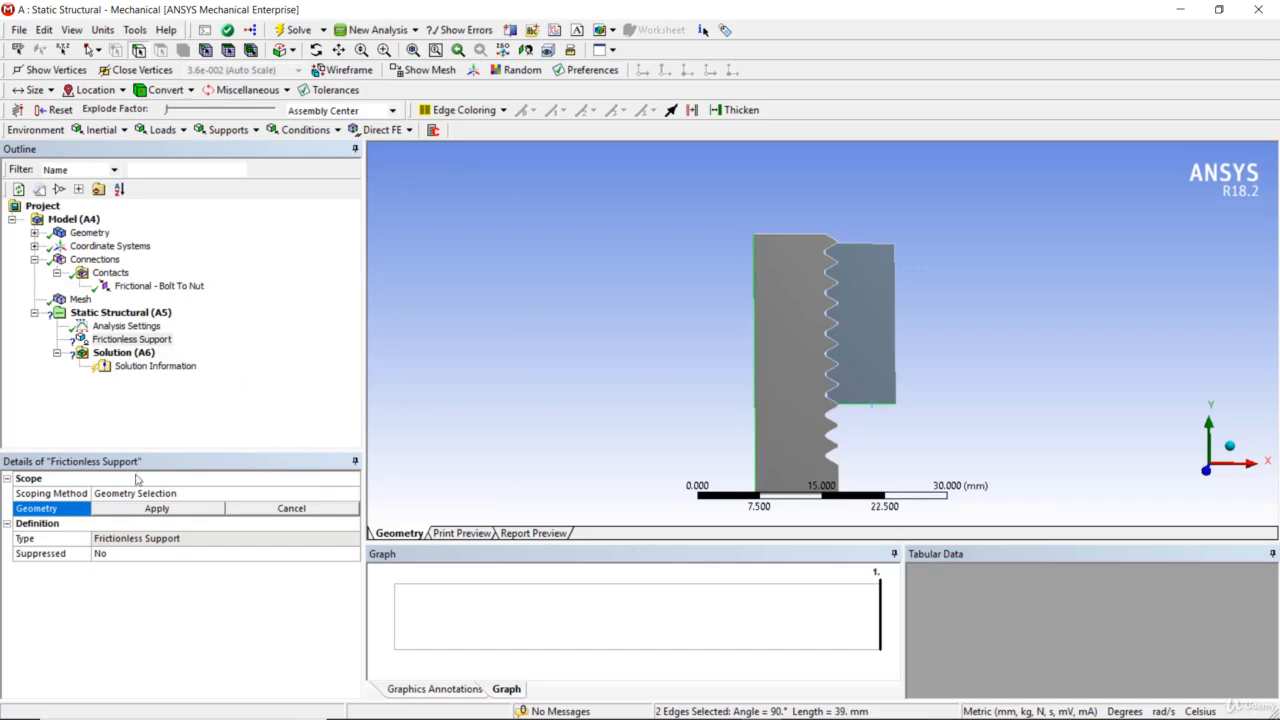
left_click(137, 510)
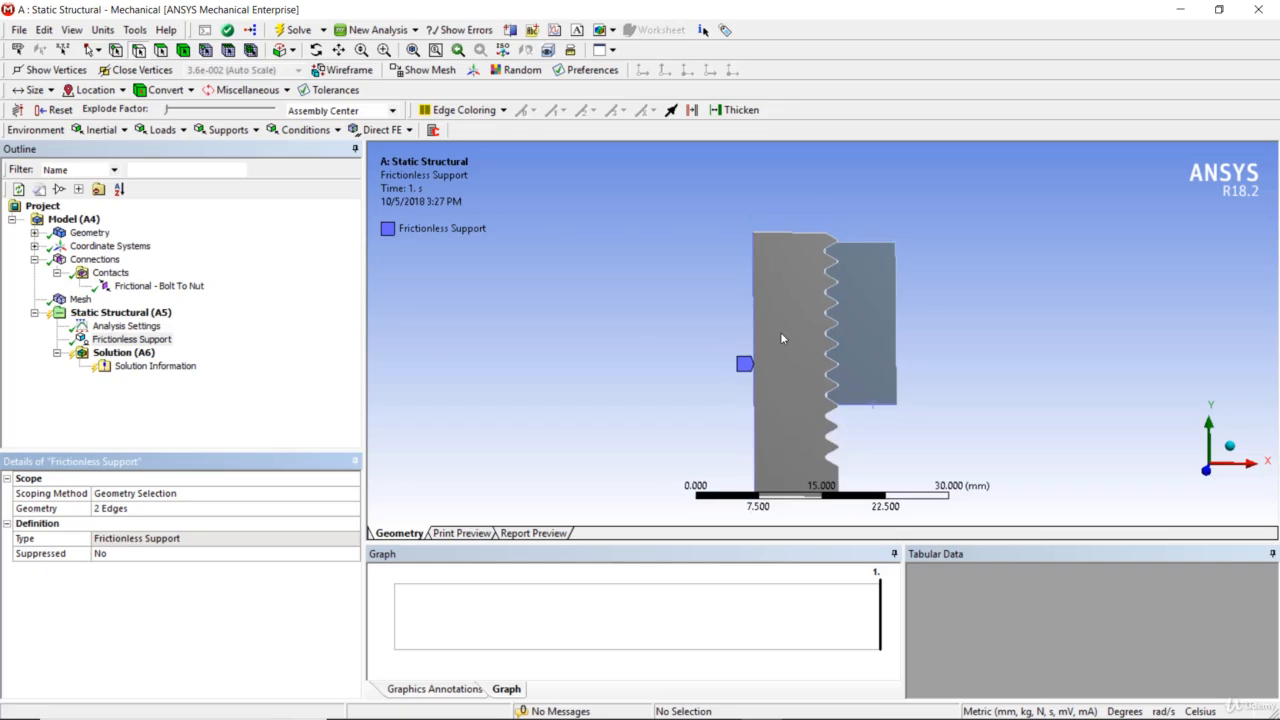
scroll(780, 332, "down", 2)
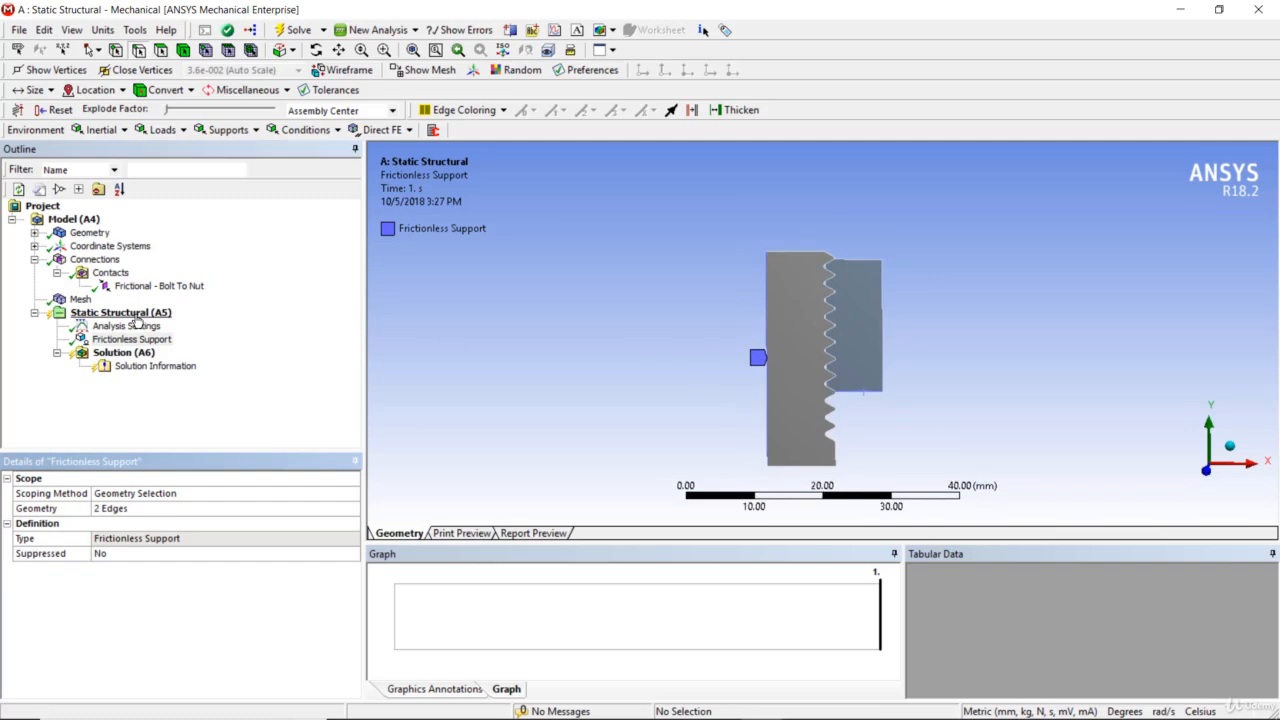
- Add a Force load to the static structural analysis and scope it to the bolt's lower horizontal edge
right_click(137, 318)
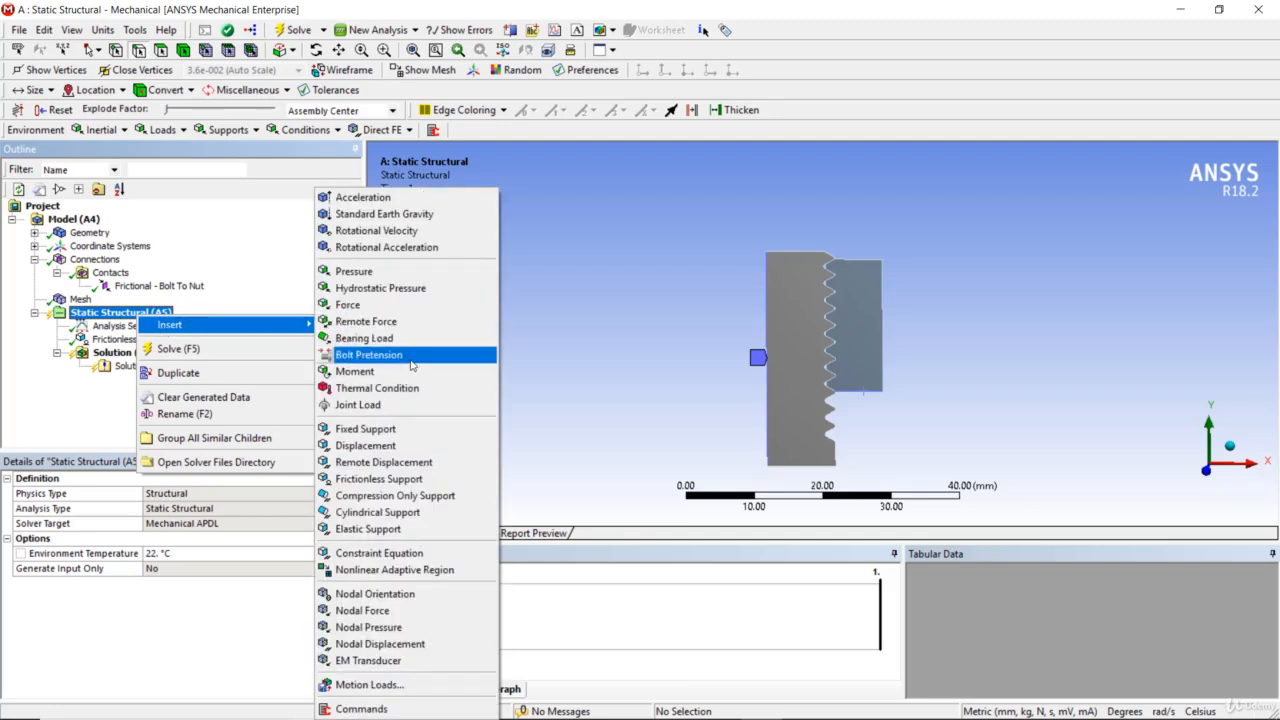
left_click(407, 307)
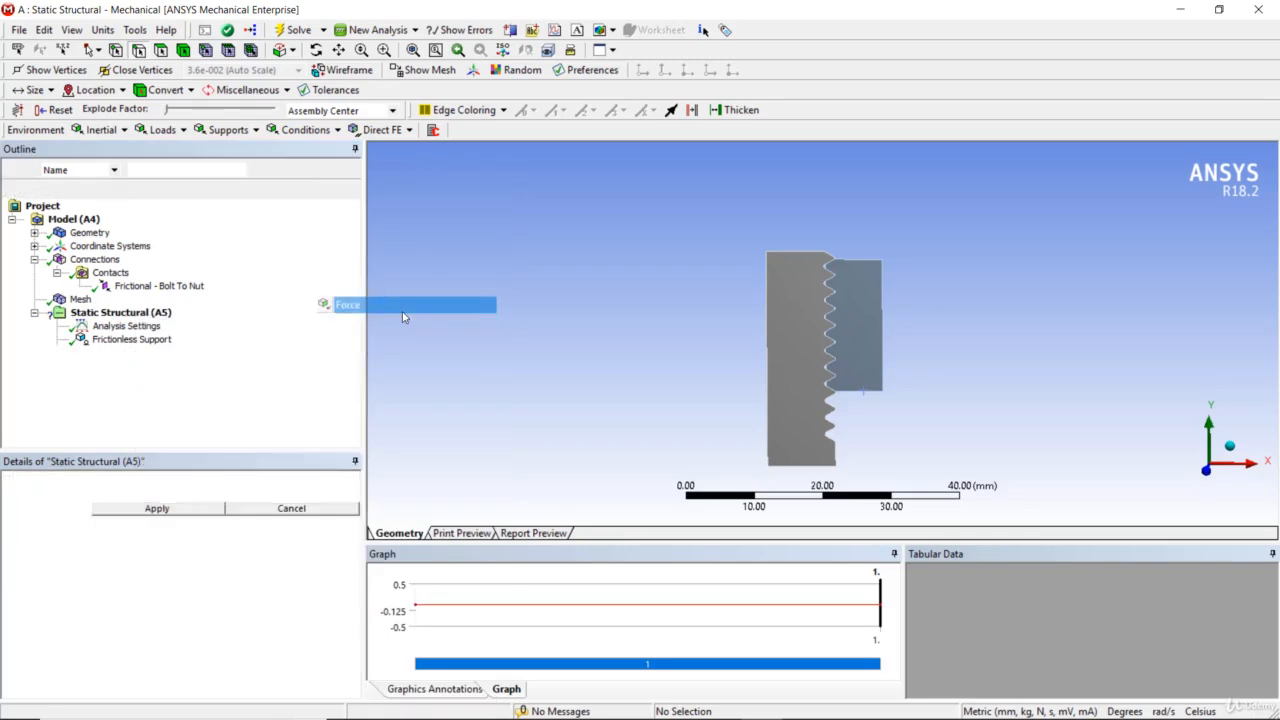
left_click(791, 466)
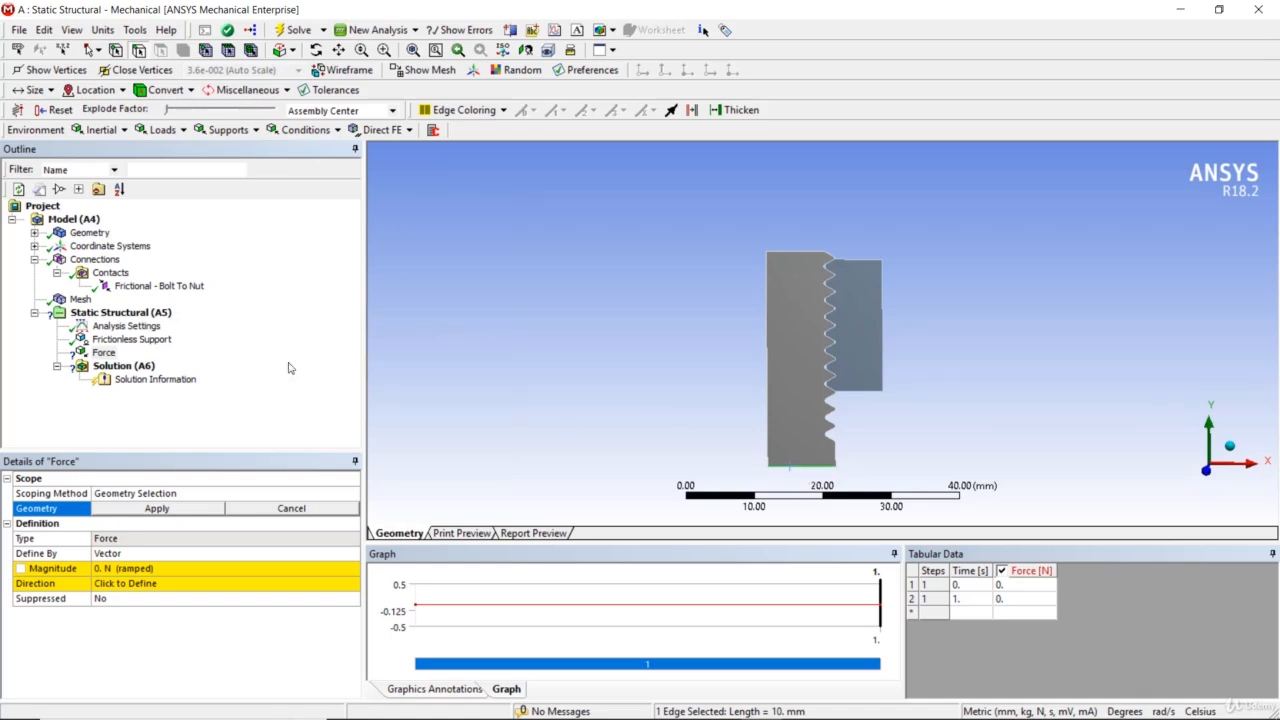
left_click(172, 508)
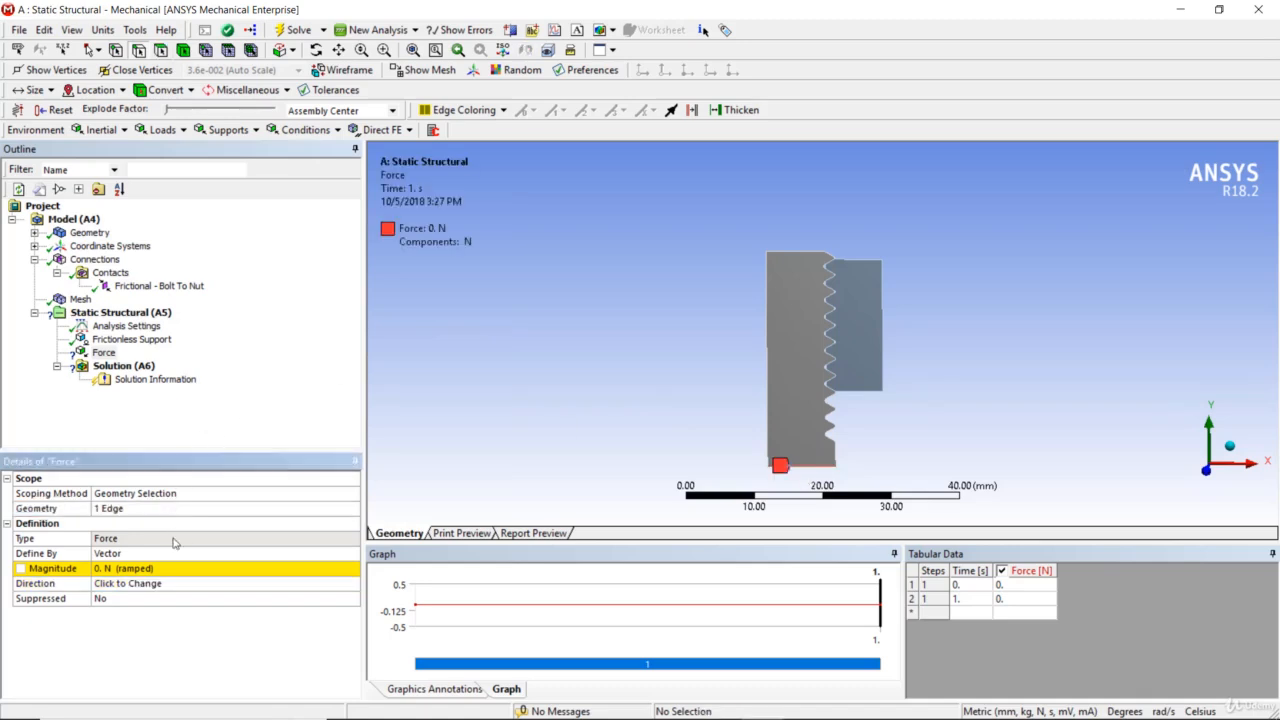
- Define the force by components and set its Y component to -10000 N
left_click(170, 553)
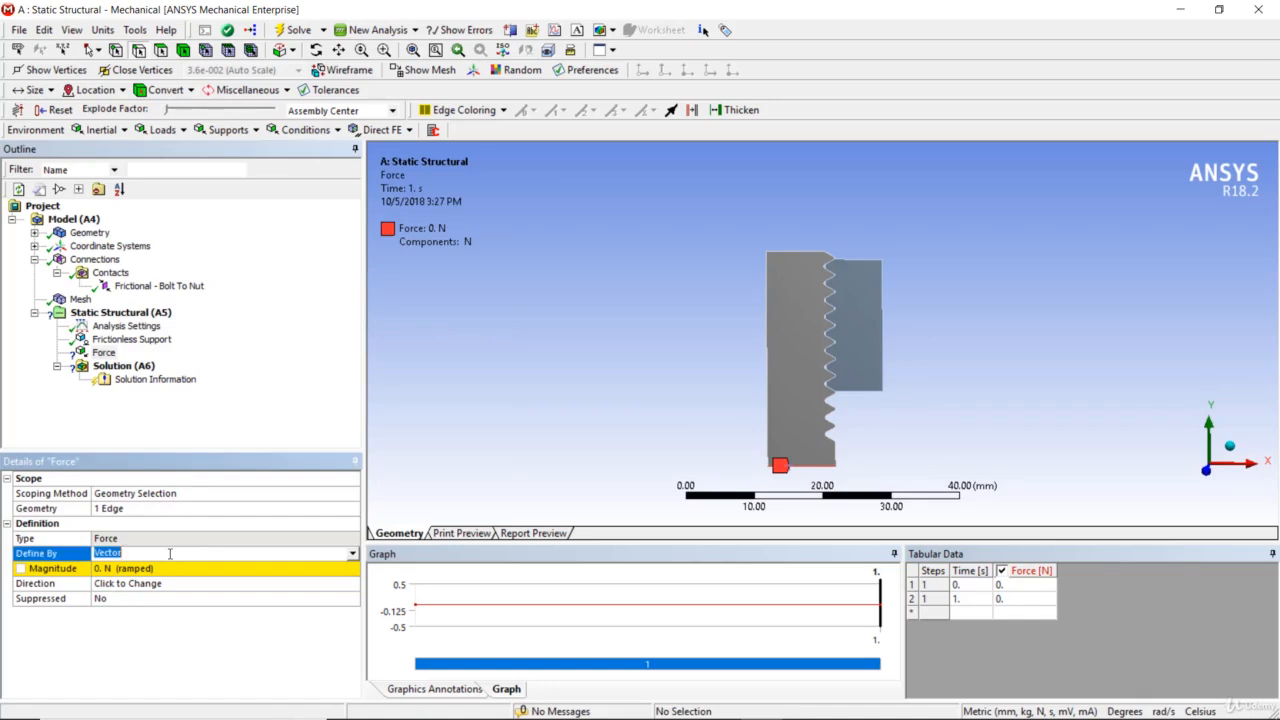
left_click(353, 554)
left_click(344, 573)
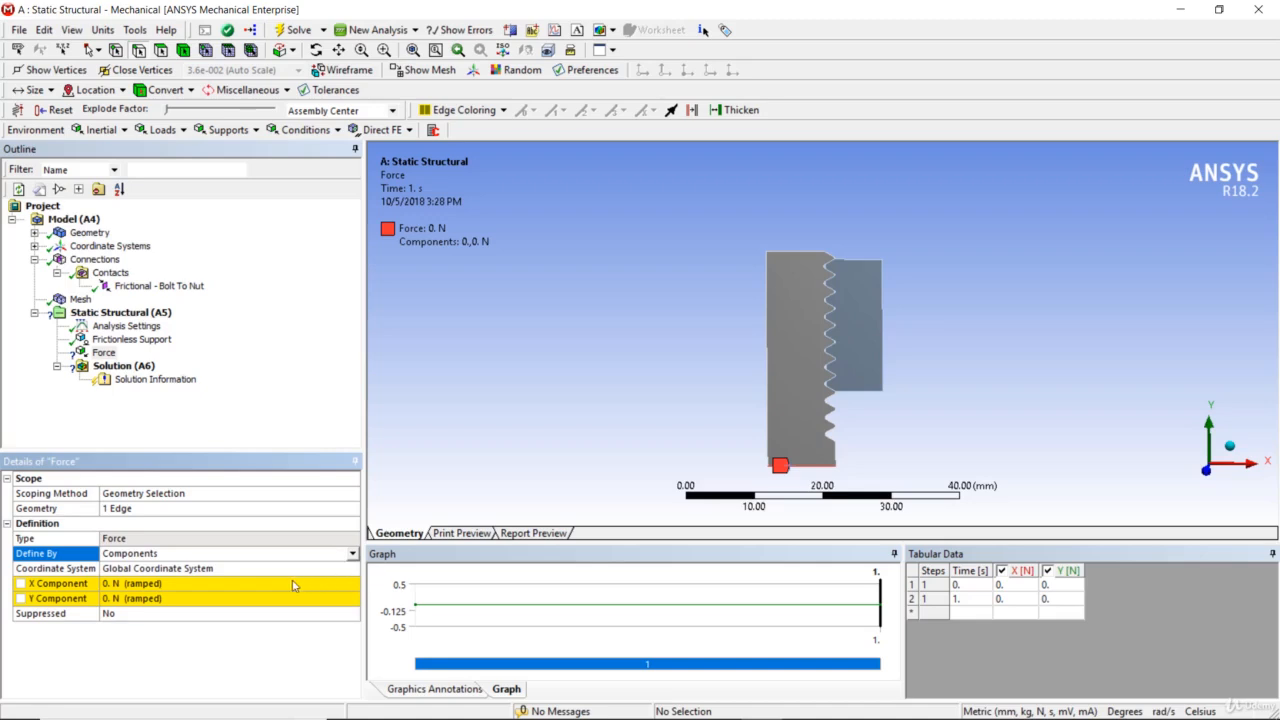
left_click(232, 599)
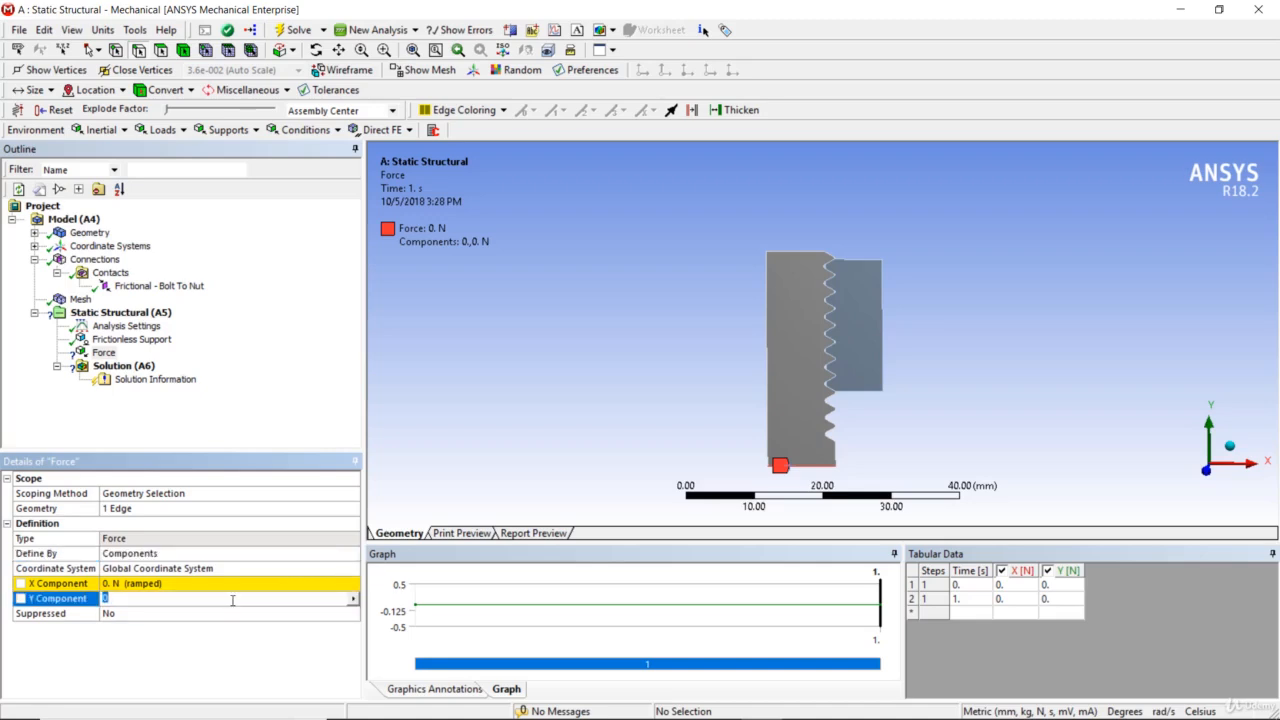
type("-10000")
key("Return")
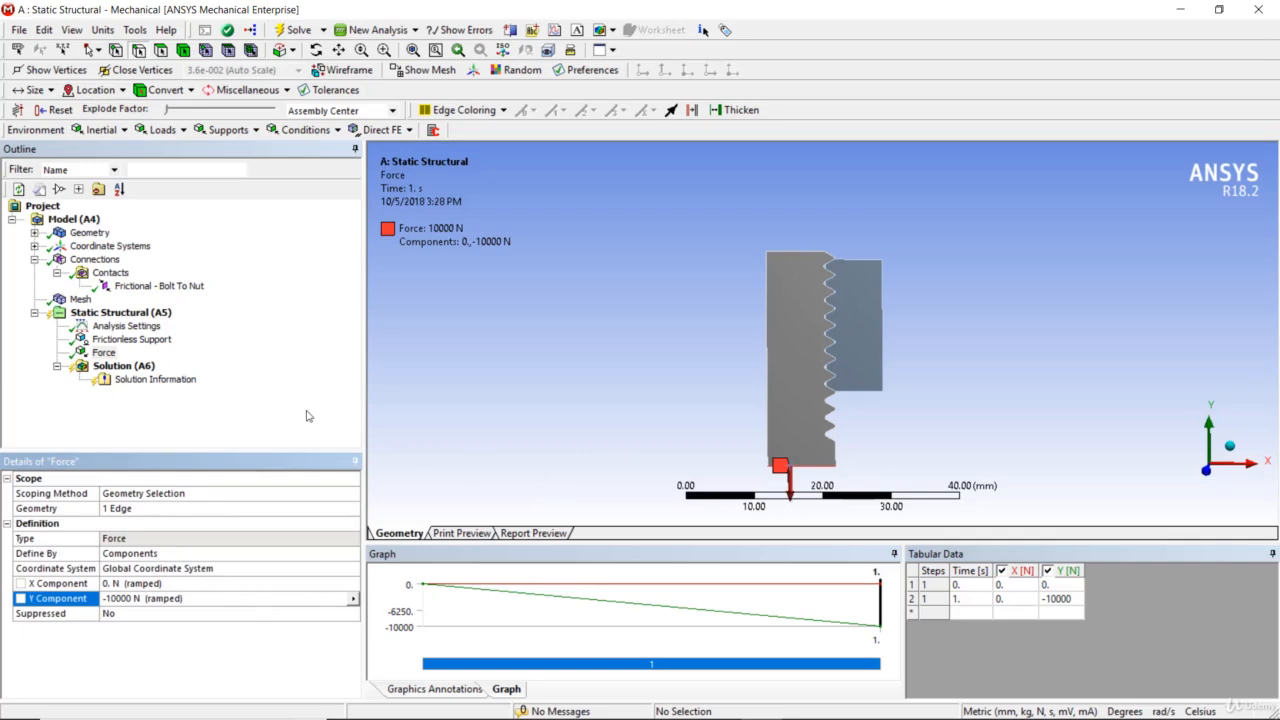
- Solve the static structural analysis with the frictionless support and force applied
scroll(870, 310, "up", 3)
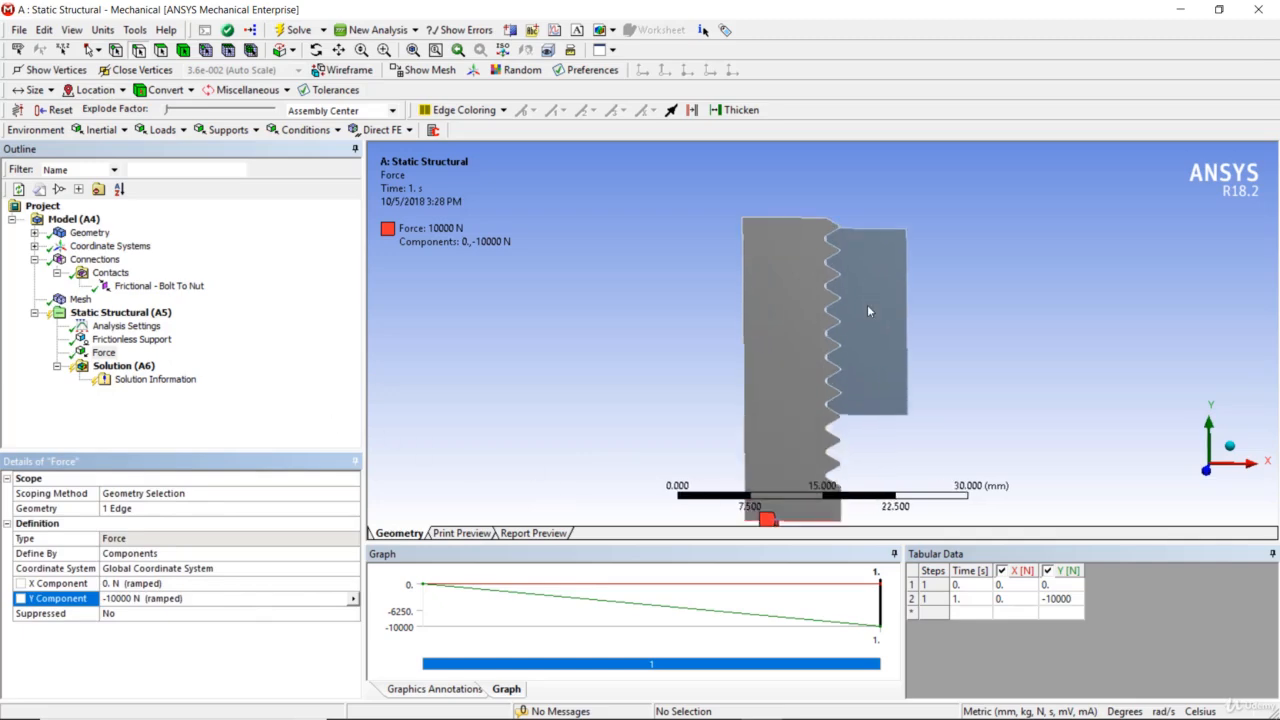
scroll(870, 310, "down", 5)
mouse_move(867, 304)
middle_mouse_down()
mouse_move(890, 292)
mouse_move(885, 305)
middle_mouse_up()
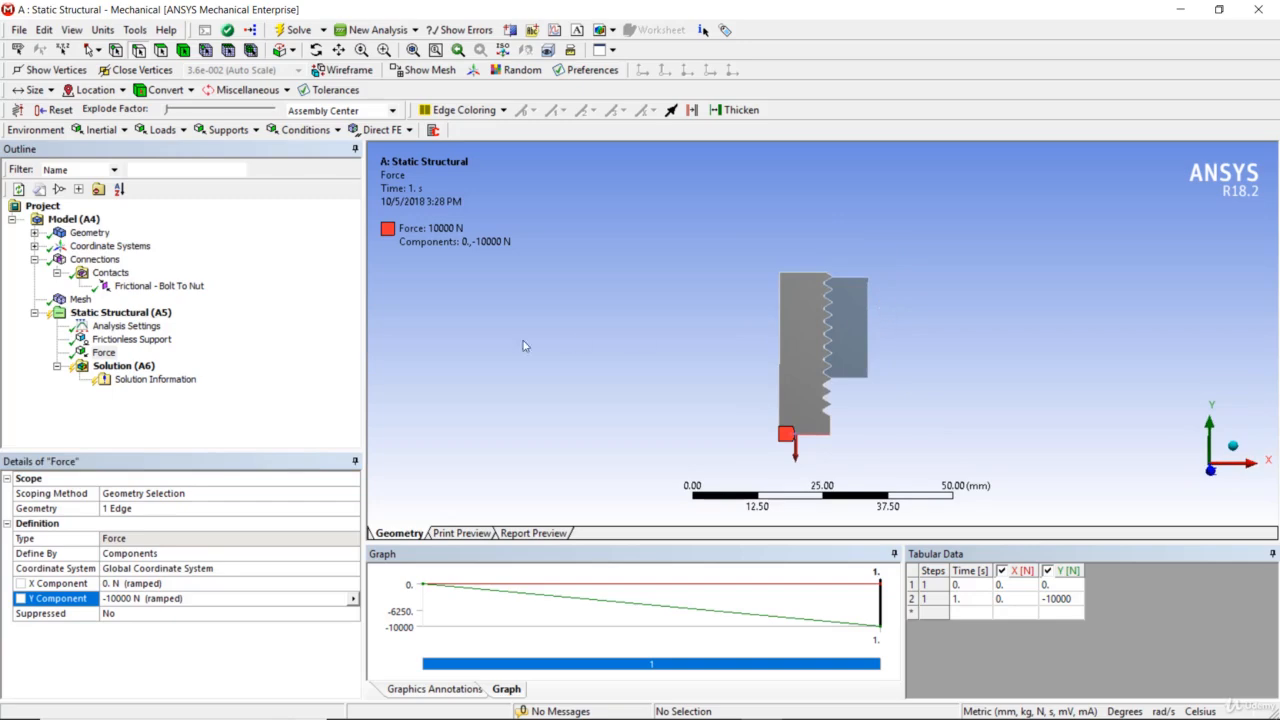
right_click(150, 312)
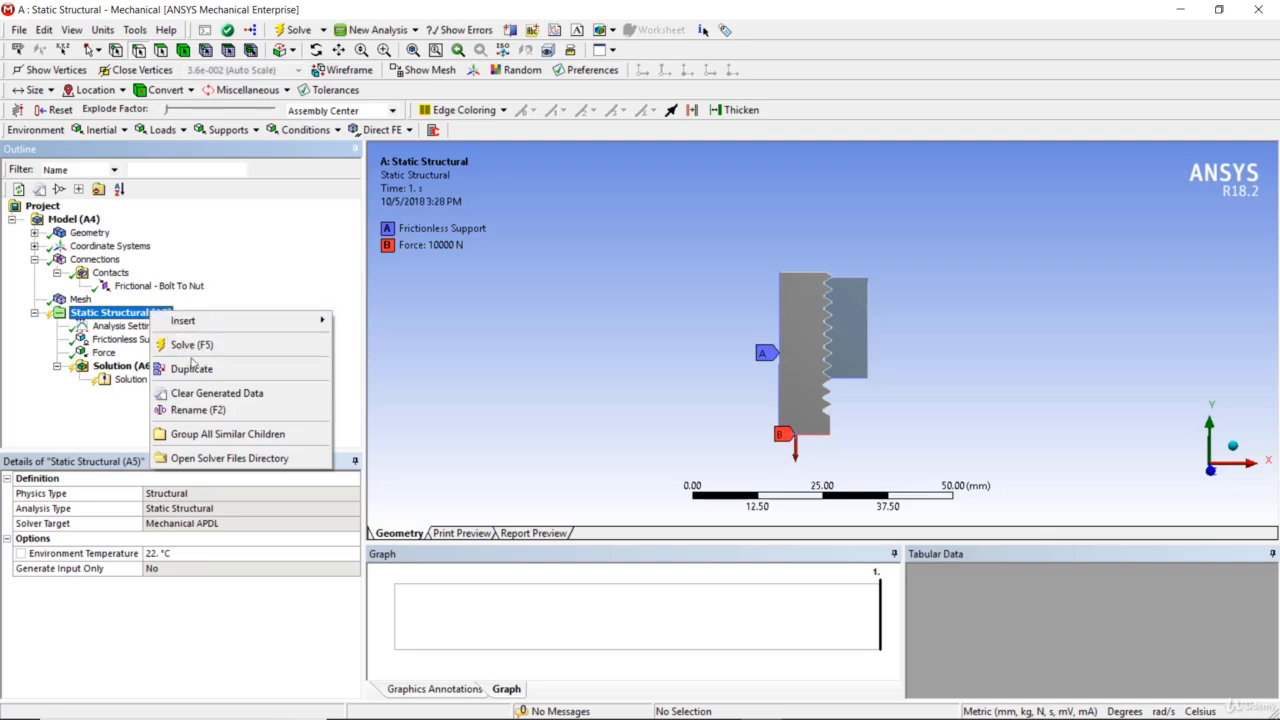
left_click(200, 344)
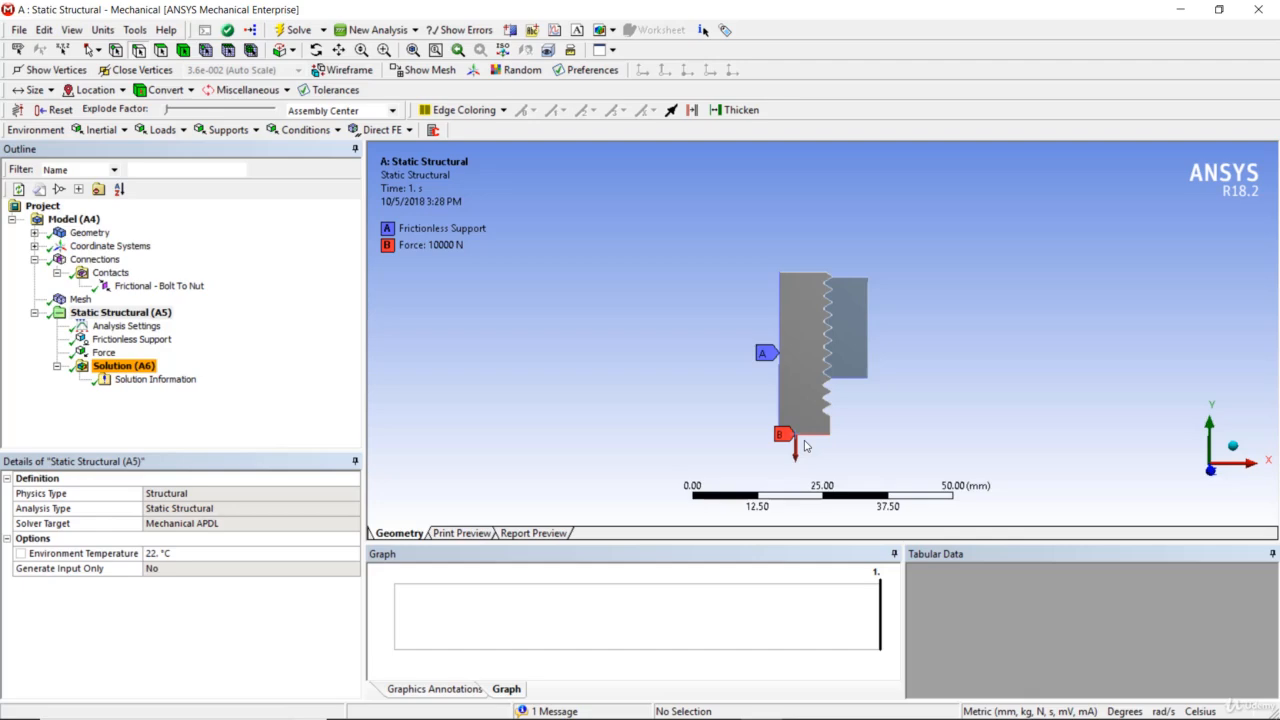
- Add and evaluate a Total Deformation result for all bodies, and play its animation
right_click(127, 366)
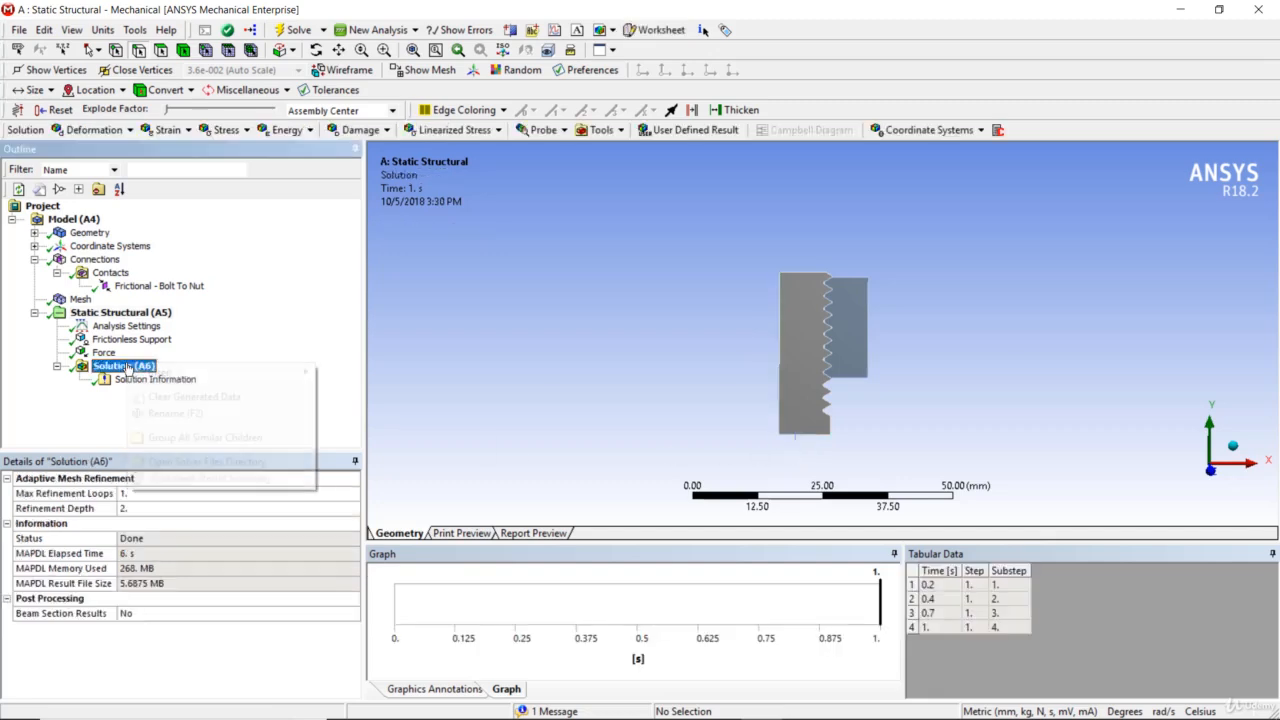
mouse_move(162, 377)
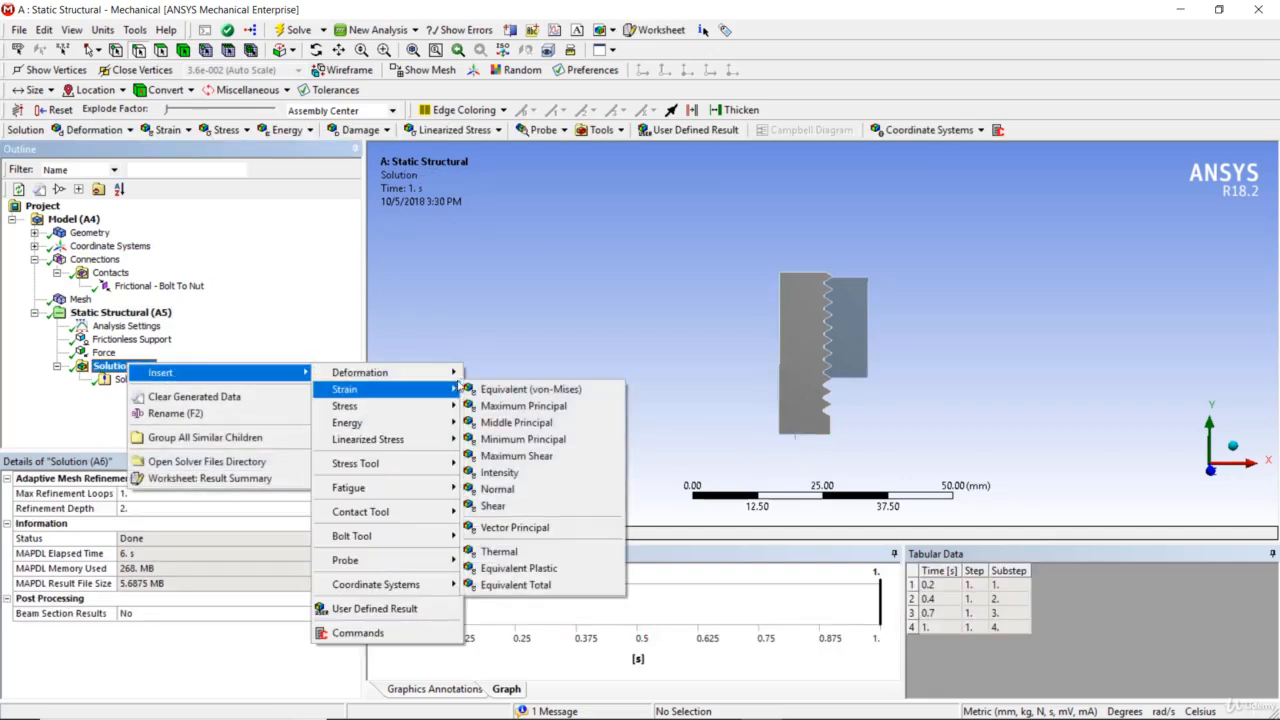
mouse_move(460, 374)
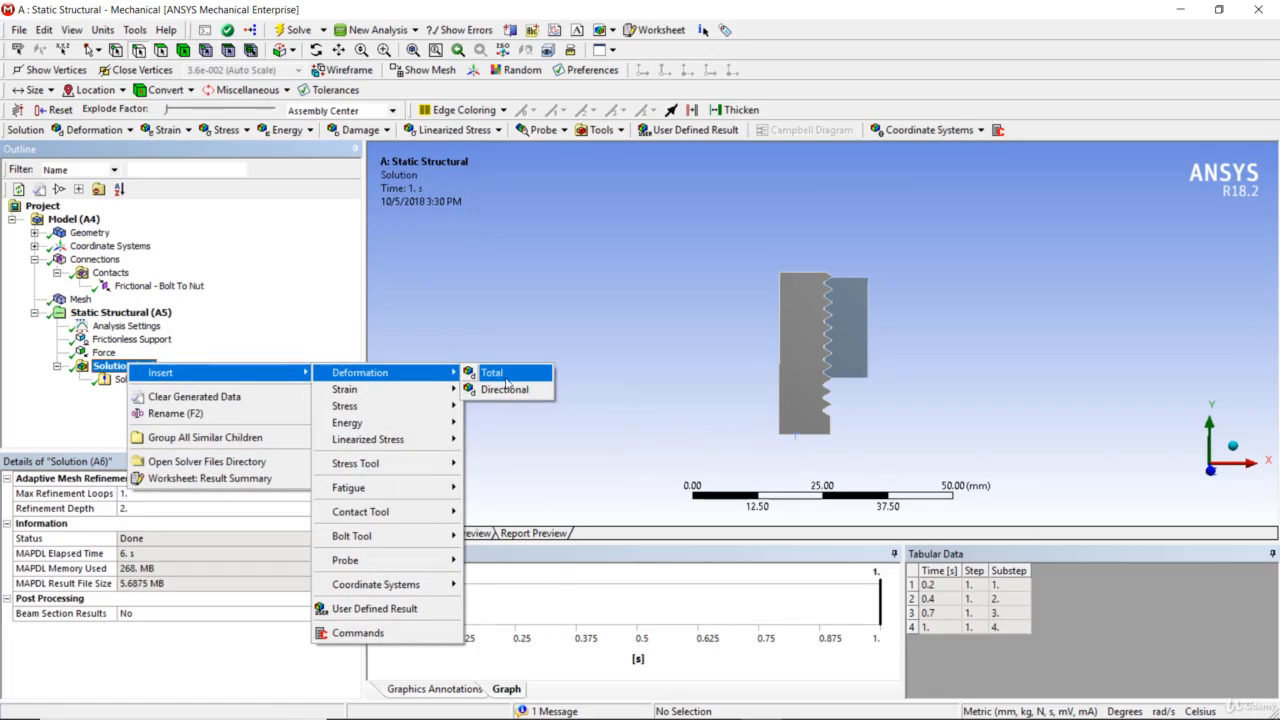
left_click(506, 381)
right_click(168, 399)
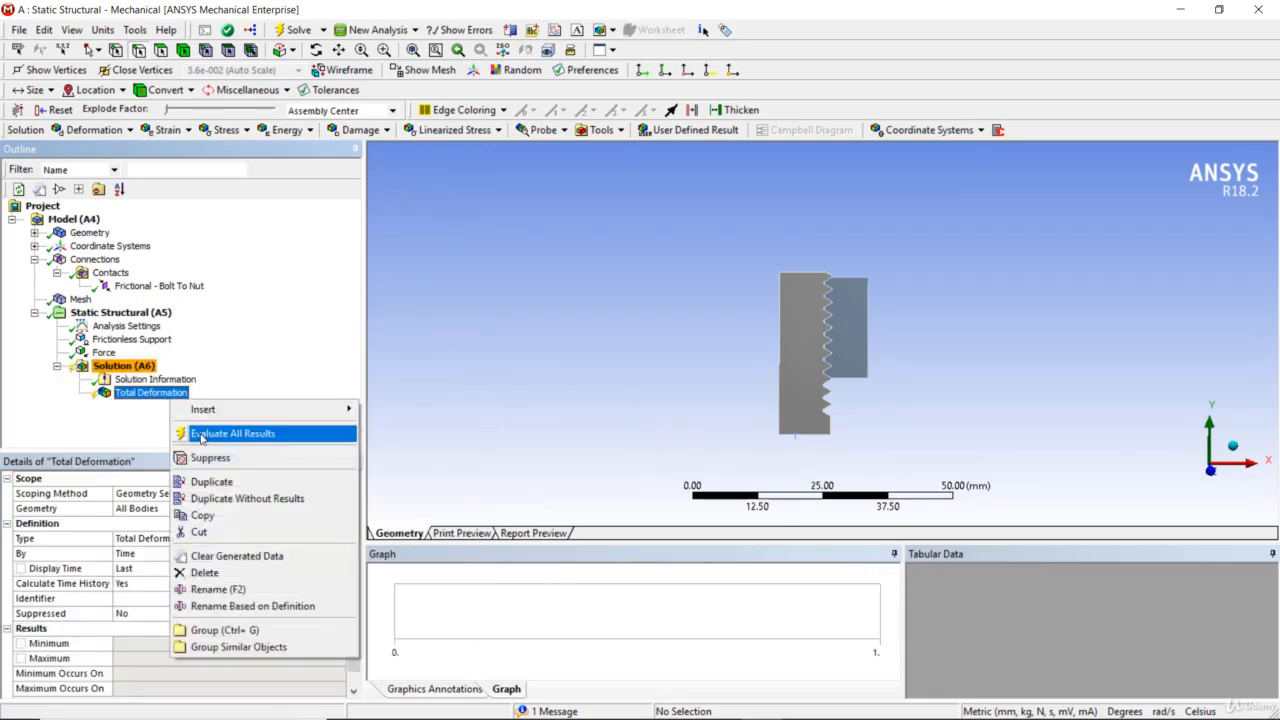
left_click(201, 438)
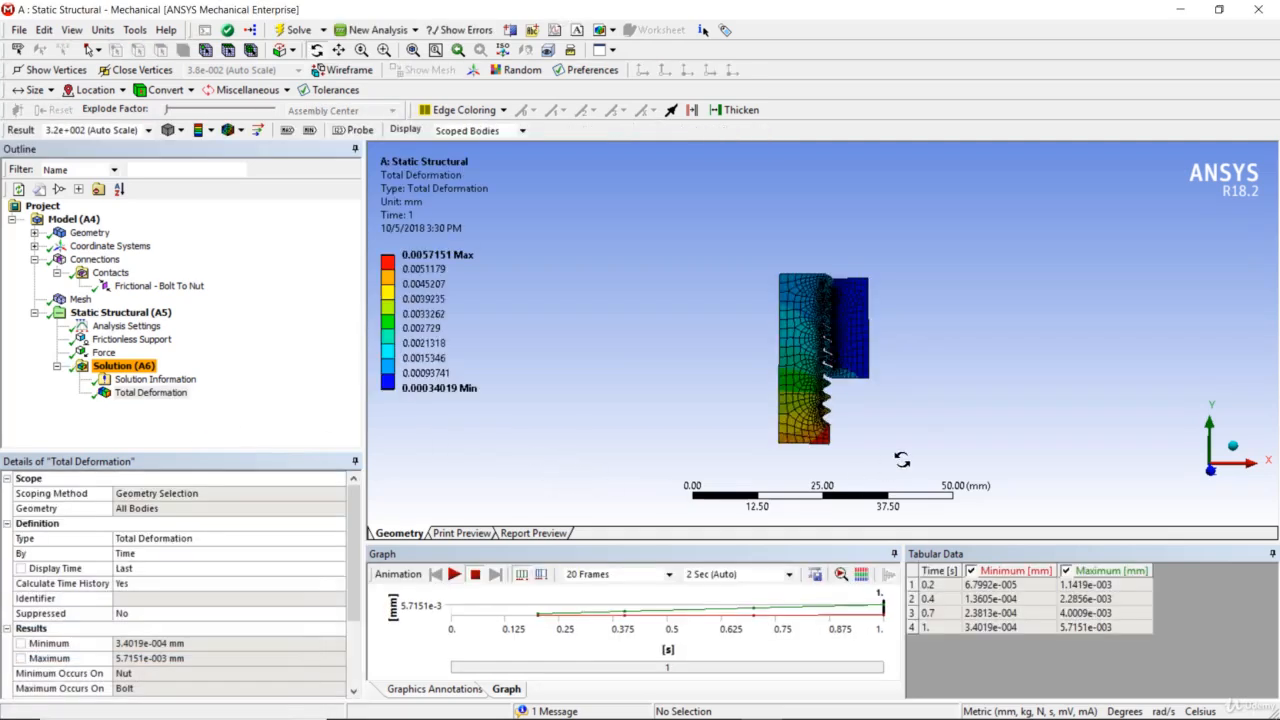
left_click(454, 576)
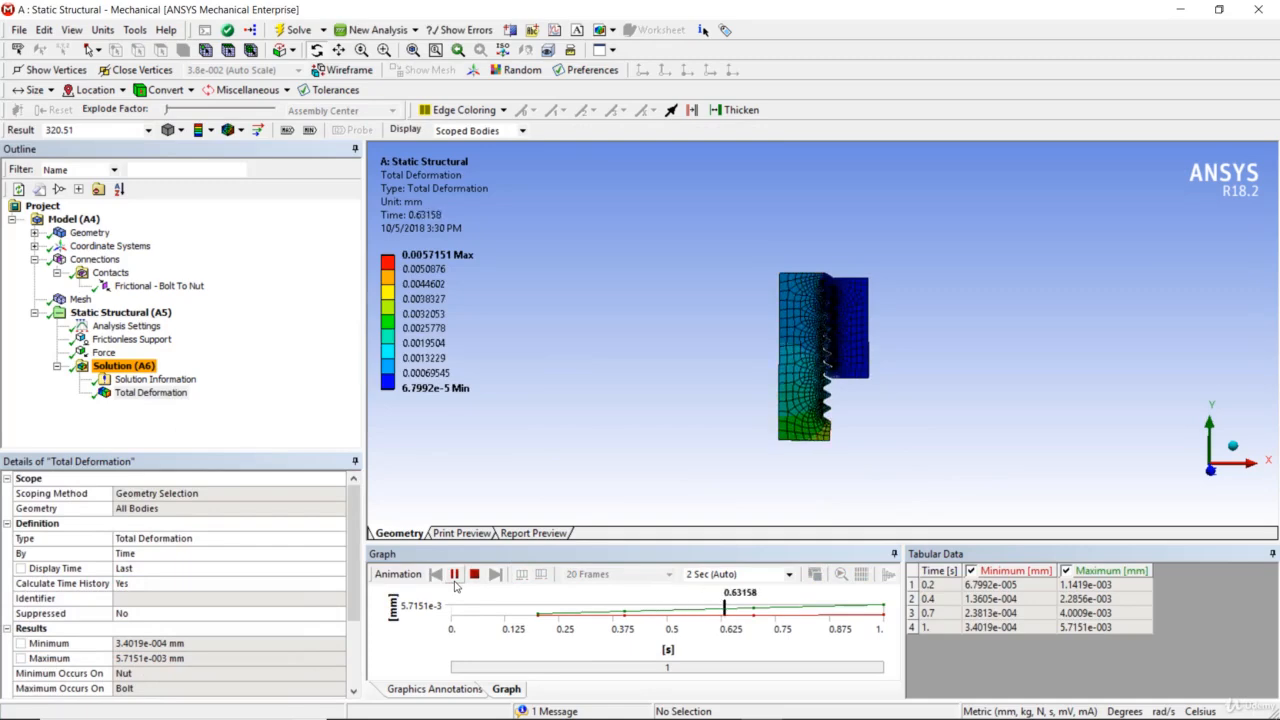
- Pause the deformation animation and insert a Normal Stress result under the solution
scroll(820, 335, "up", 5)
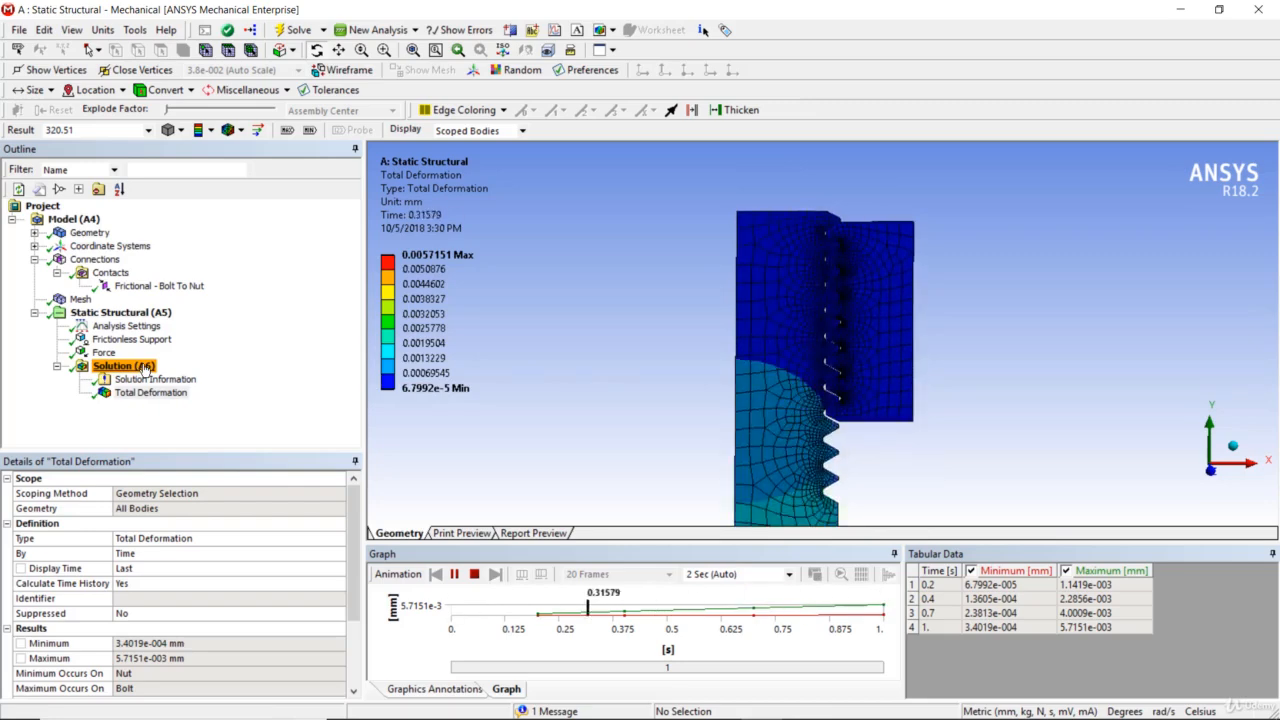
left_click(454, 574)
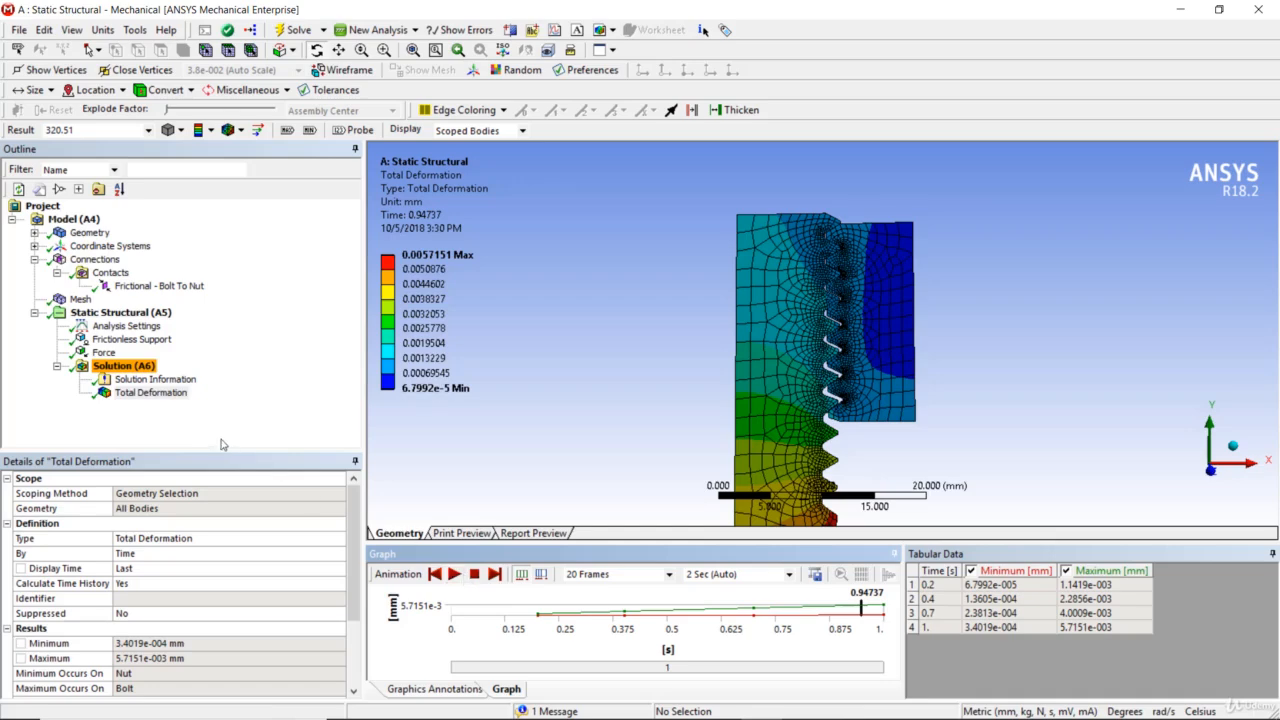
right_click(158, 365)
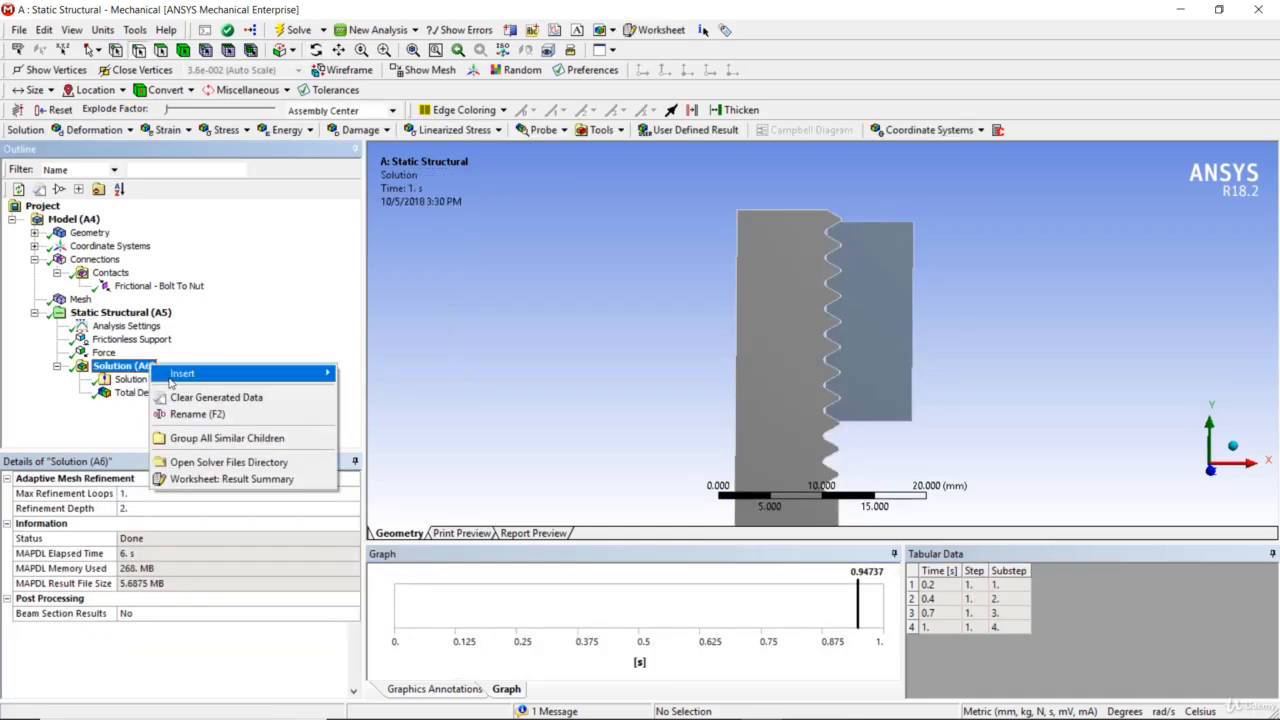
mouse_move(175, 373)
mouse_move(390, 406)
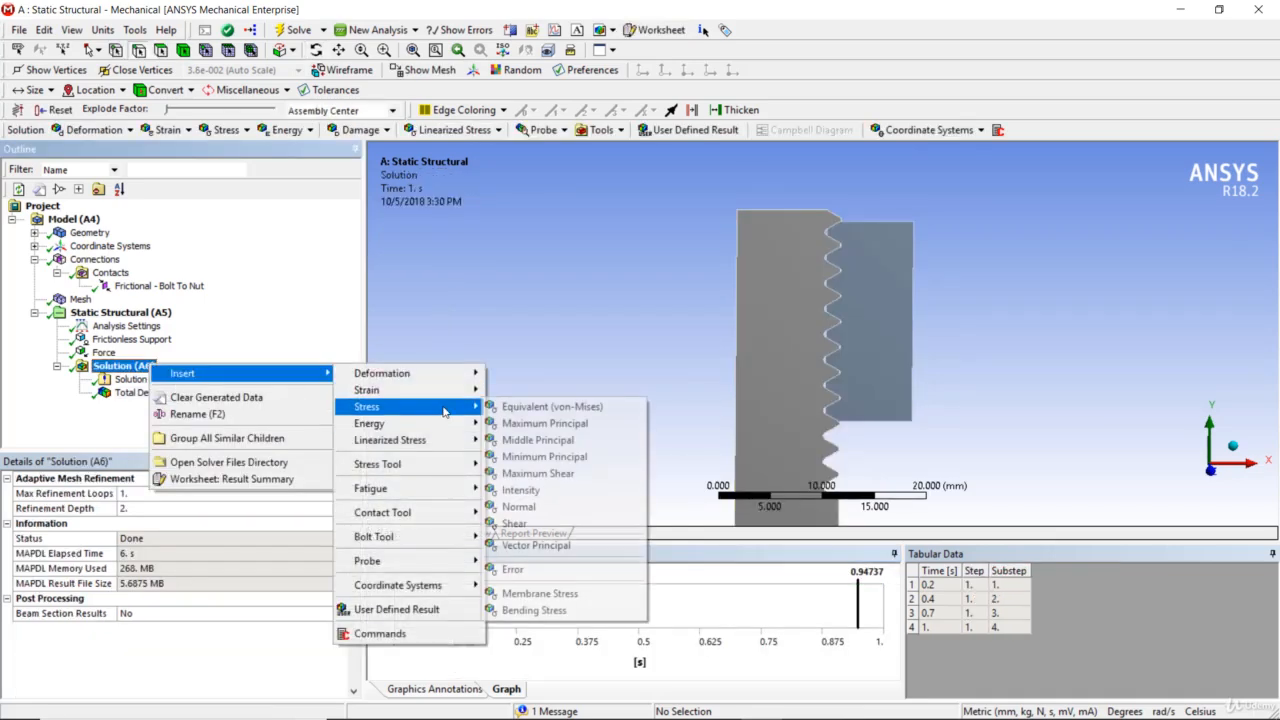
left_click(572, 507)
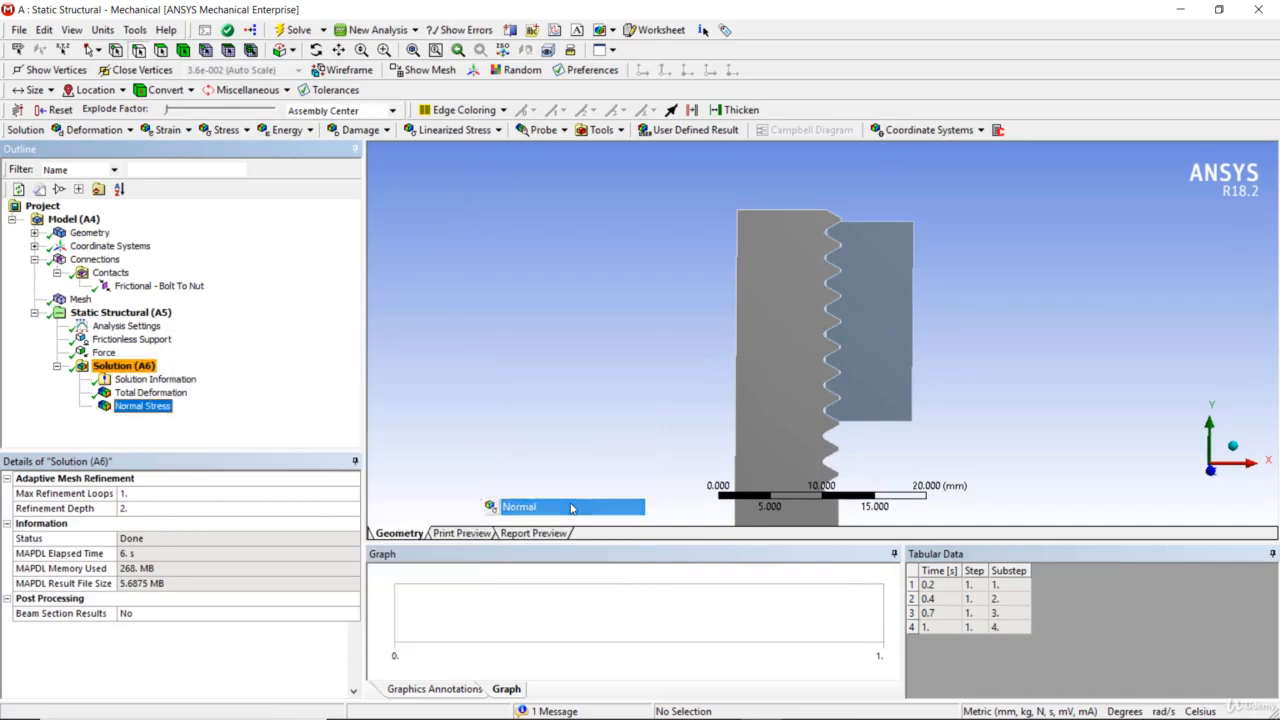
- Rename the X-axis Normal Stress result as "Radial stress"
right_click(138, 366)
left_click(90, 449)
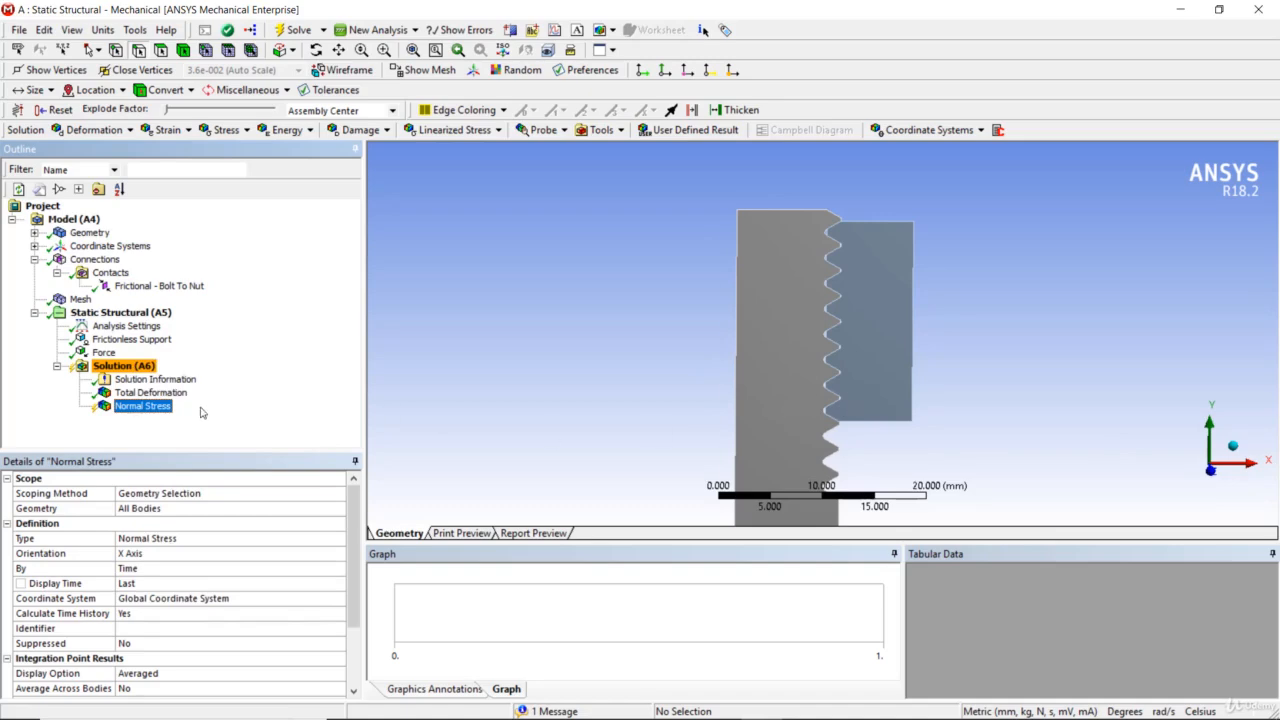
left_click(162, 402)
type("Rad")
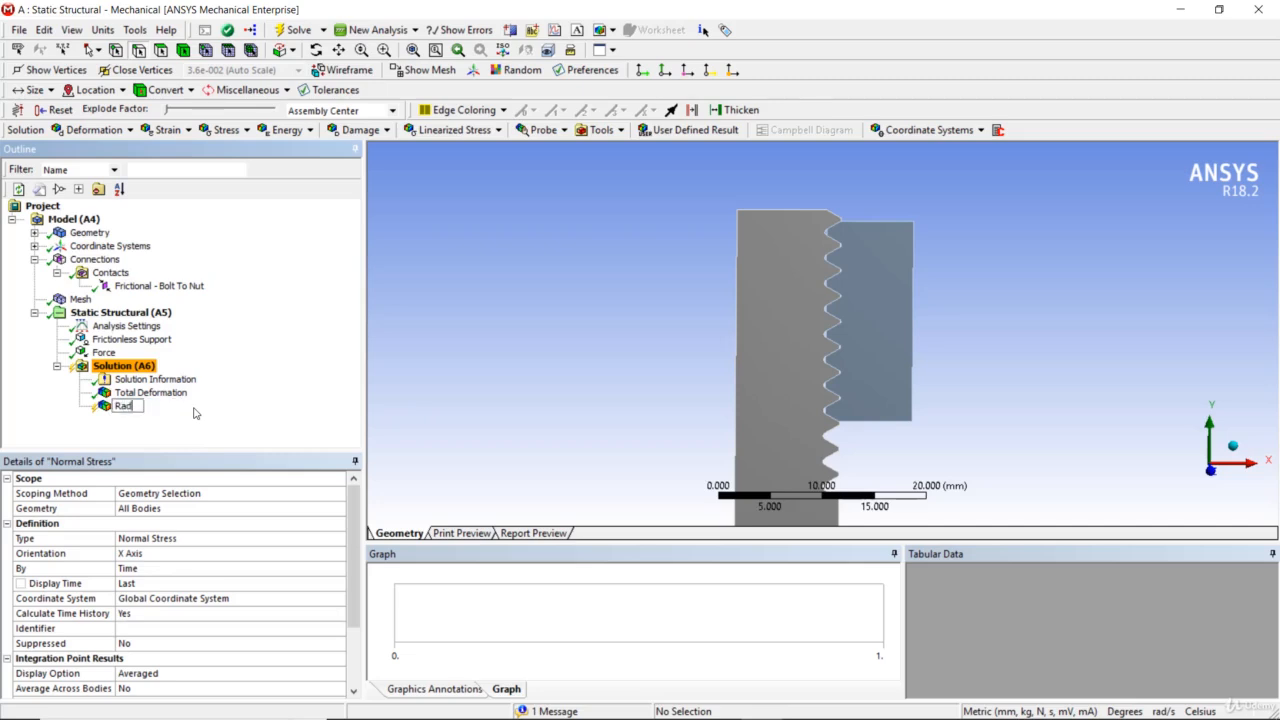
type("ial stress")
key("Return")
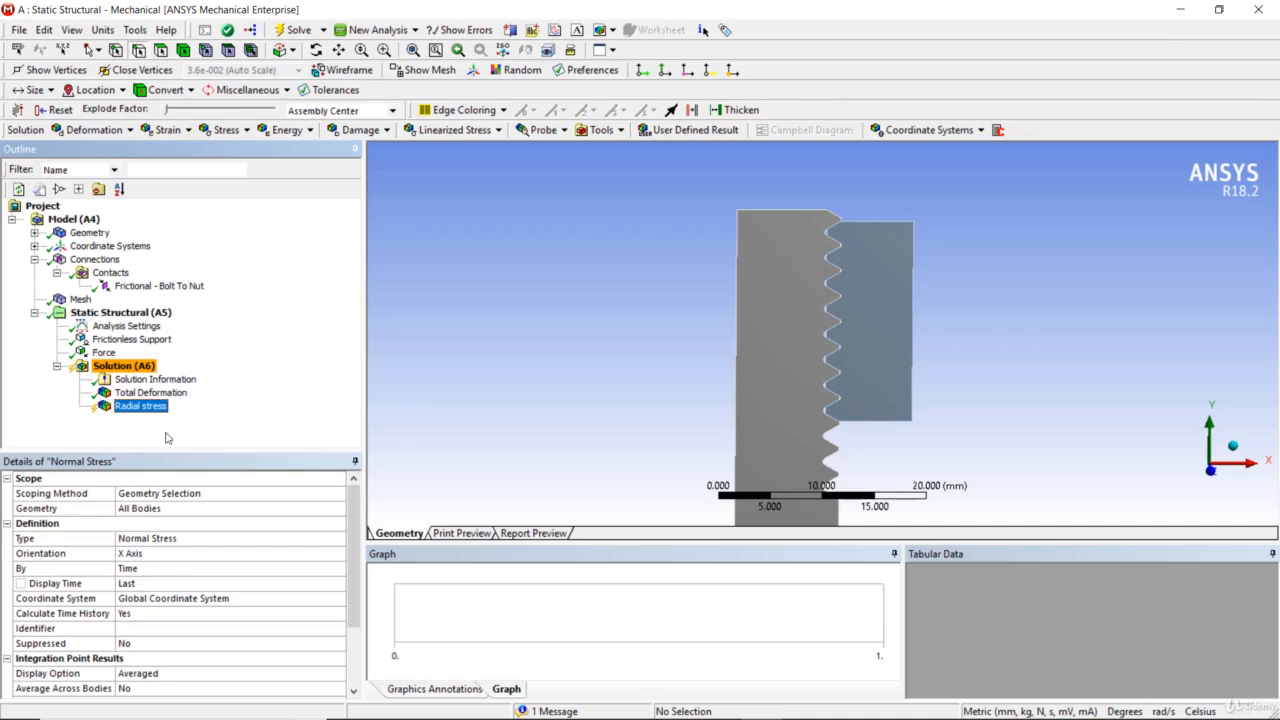
- Insert a second Normal Stress result under the solution and set its orientation to Y Axis
left_click(122, 366)
right_click(128, 366)
mouse_move(158, 372)
mouse_move(330, 375)
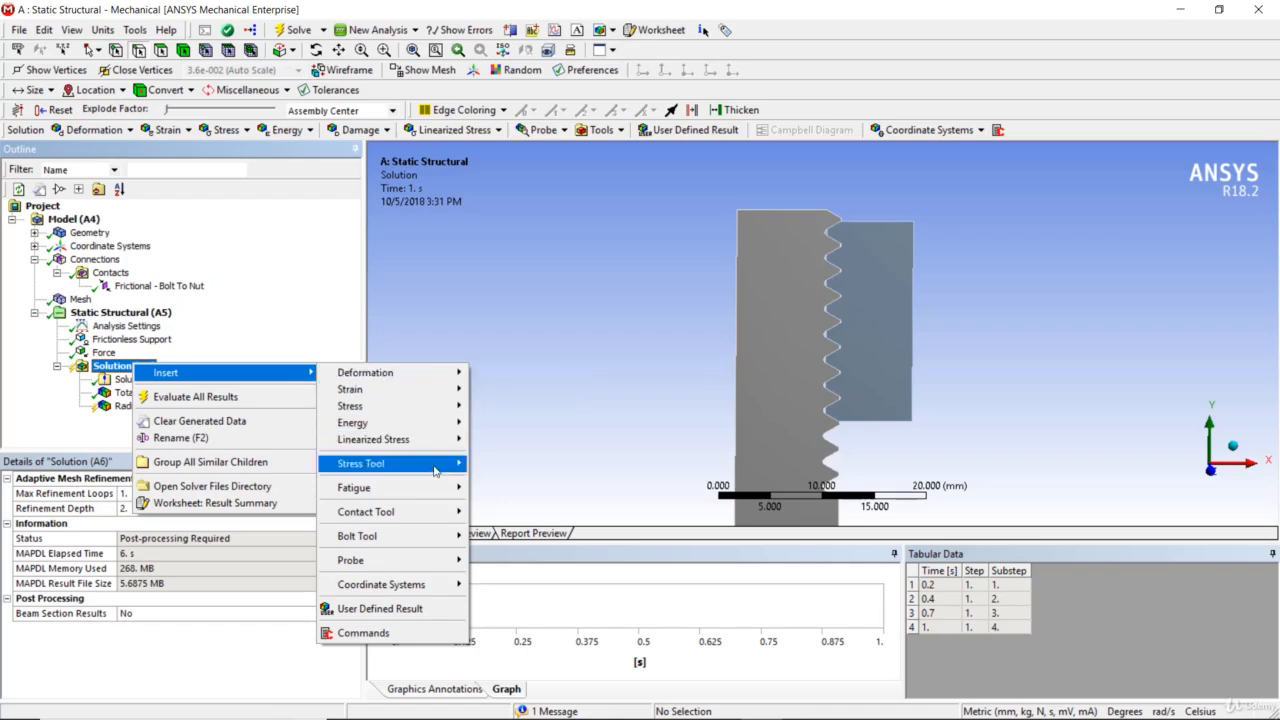
mouse_move(435, 470)
mouse_move(440, 406)
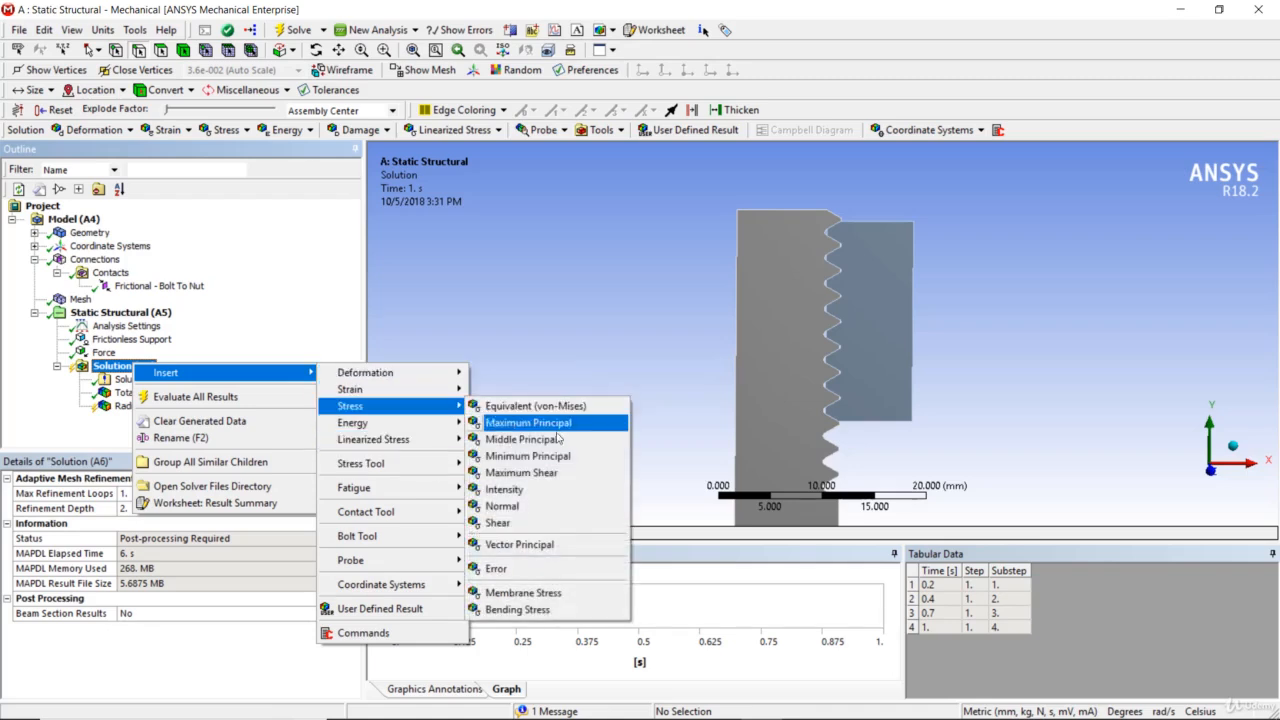
left_click(502, 506)
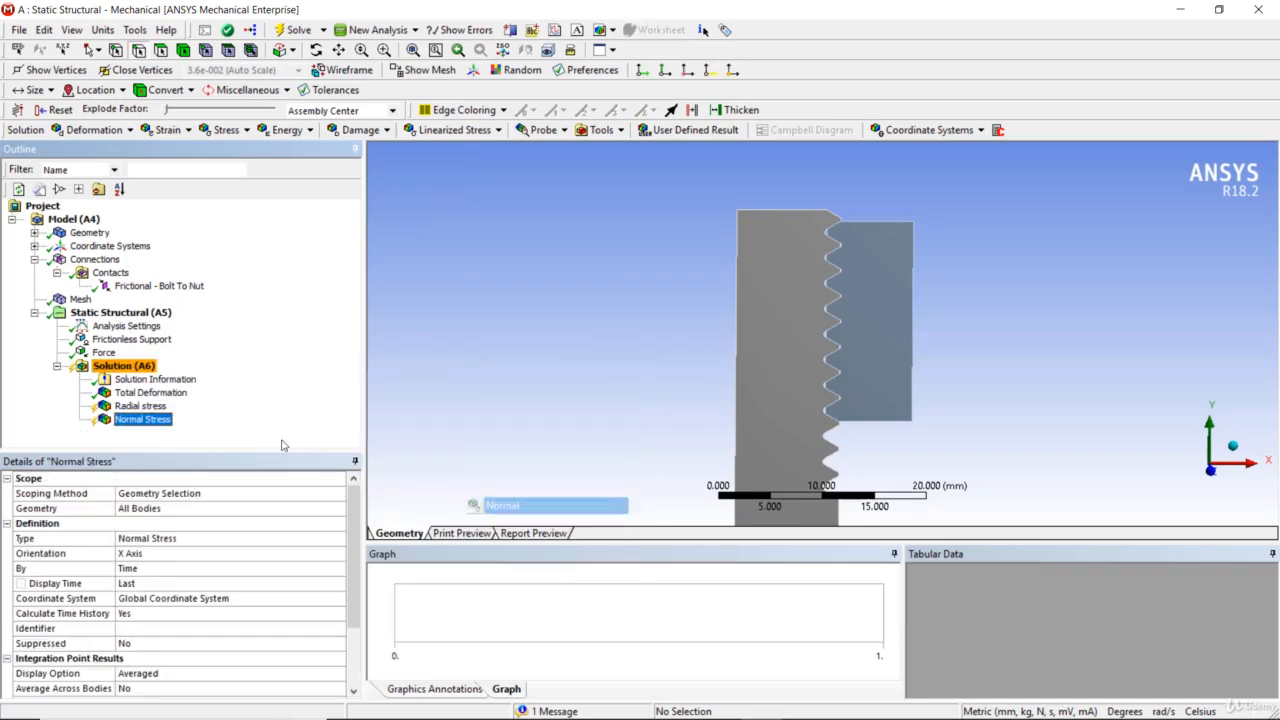
left_click(200, 556)
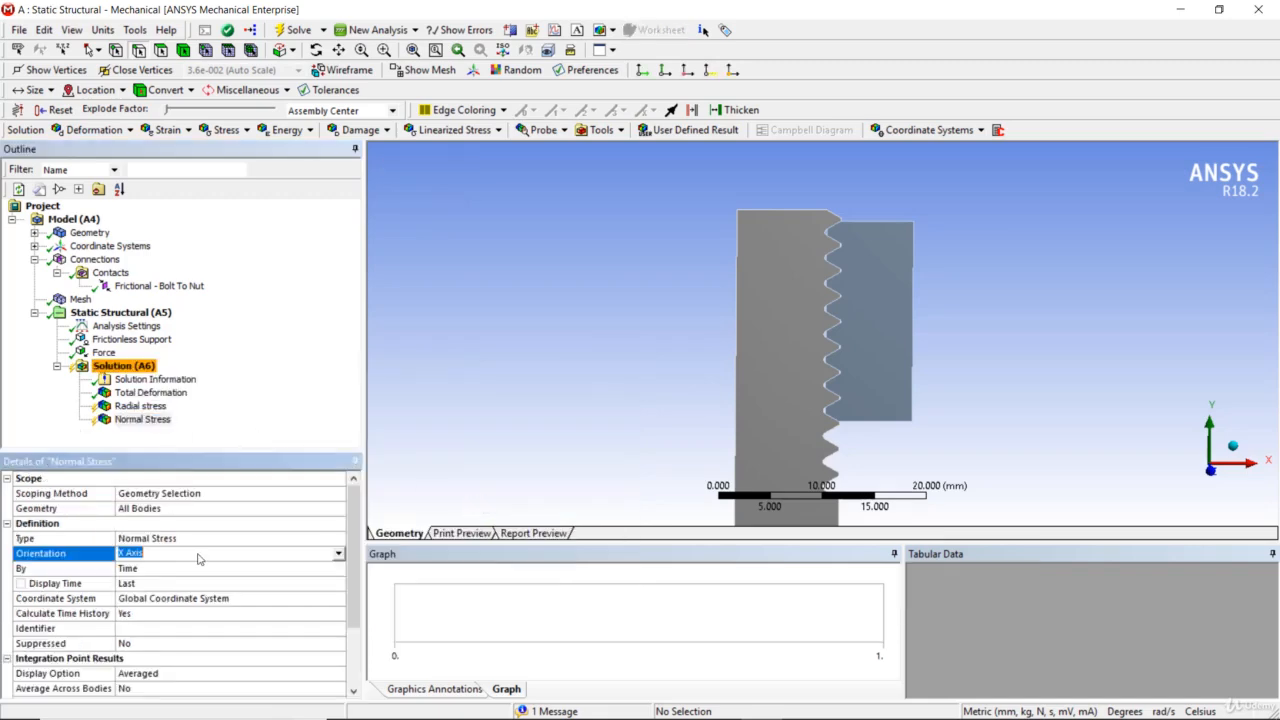
left_click(341, 556)
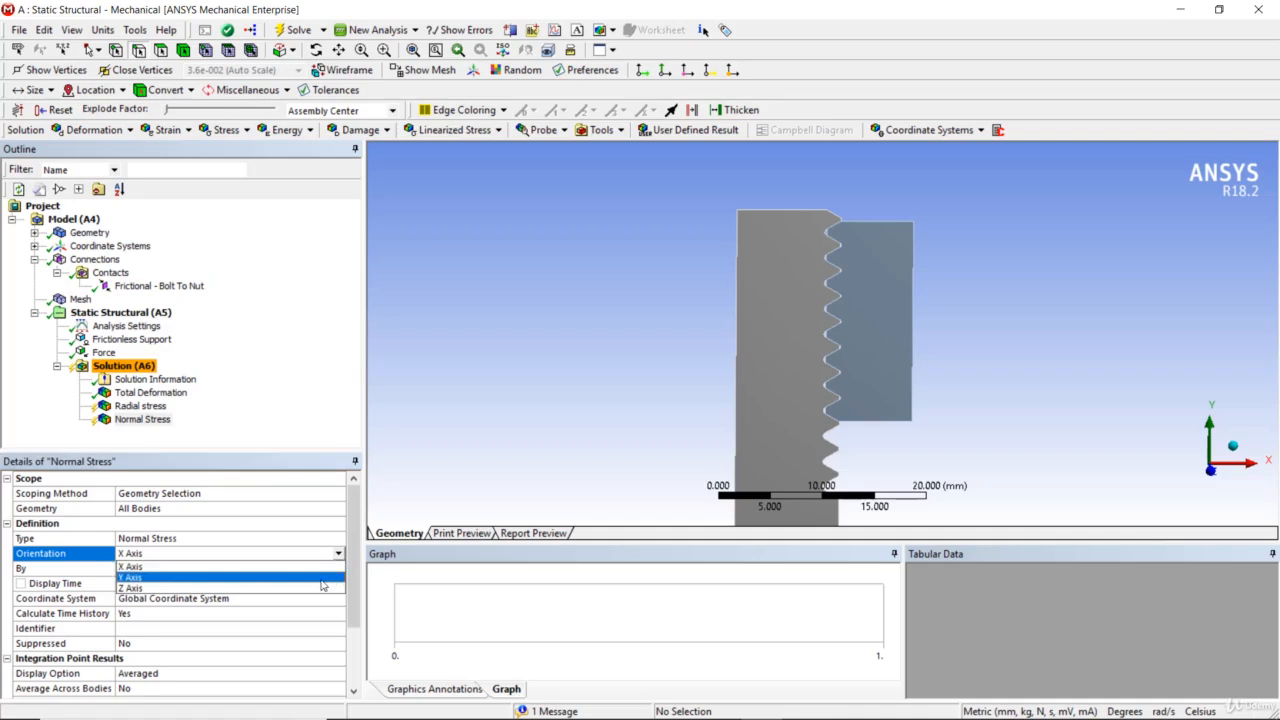
left_click(322, 579)
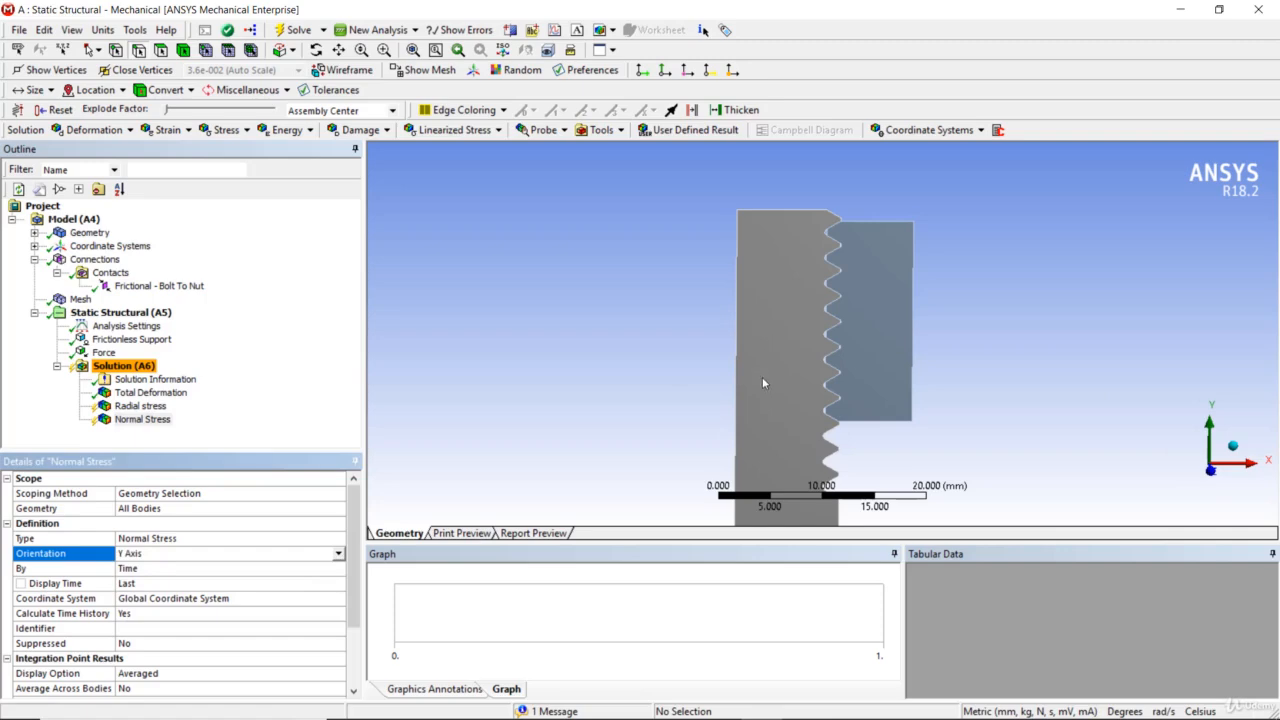
- Rename the Y-axis Normal Stress result as "axial stress"
left_click(148, 419)
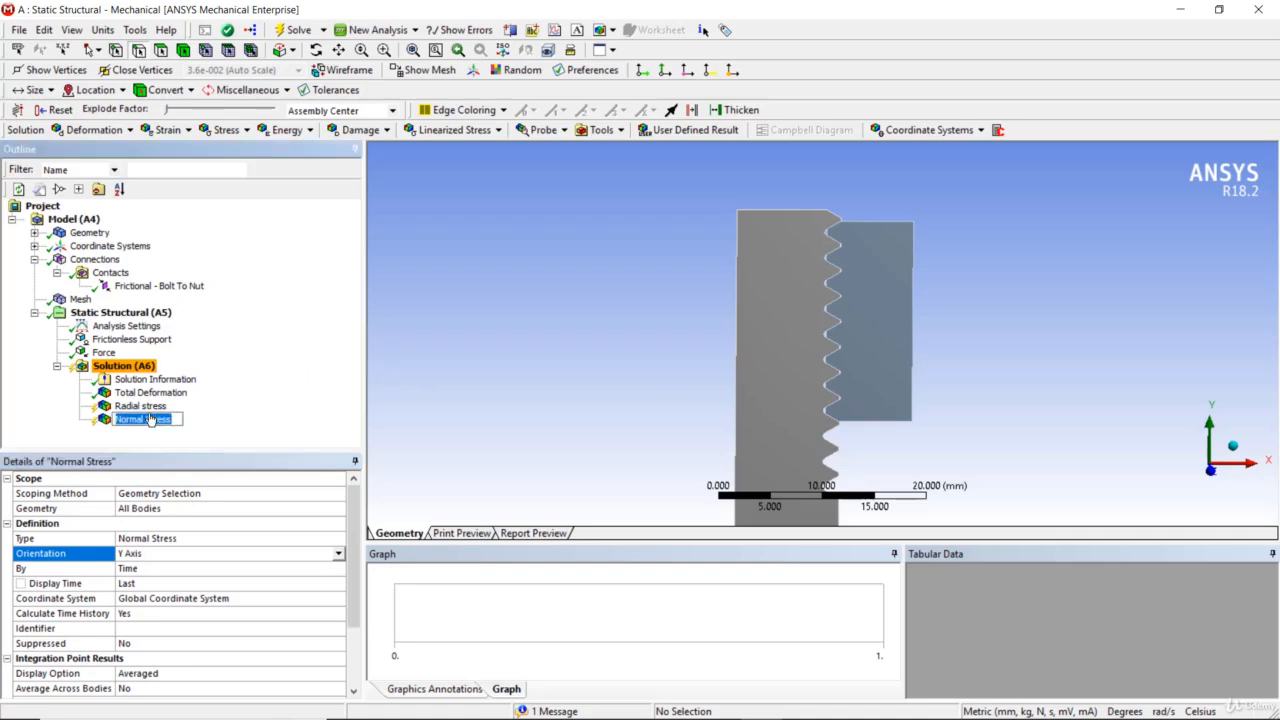
type("axial stress")
key("Return")
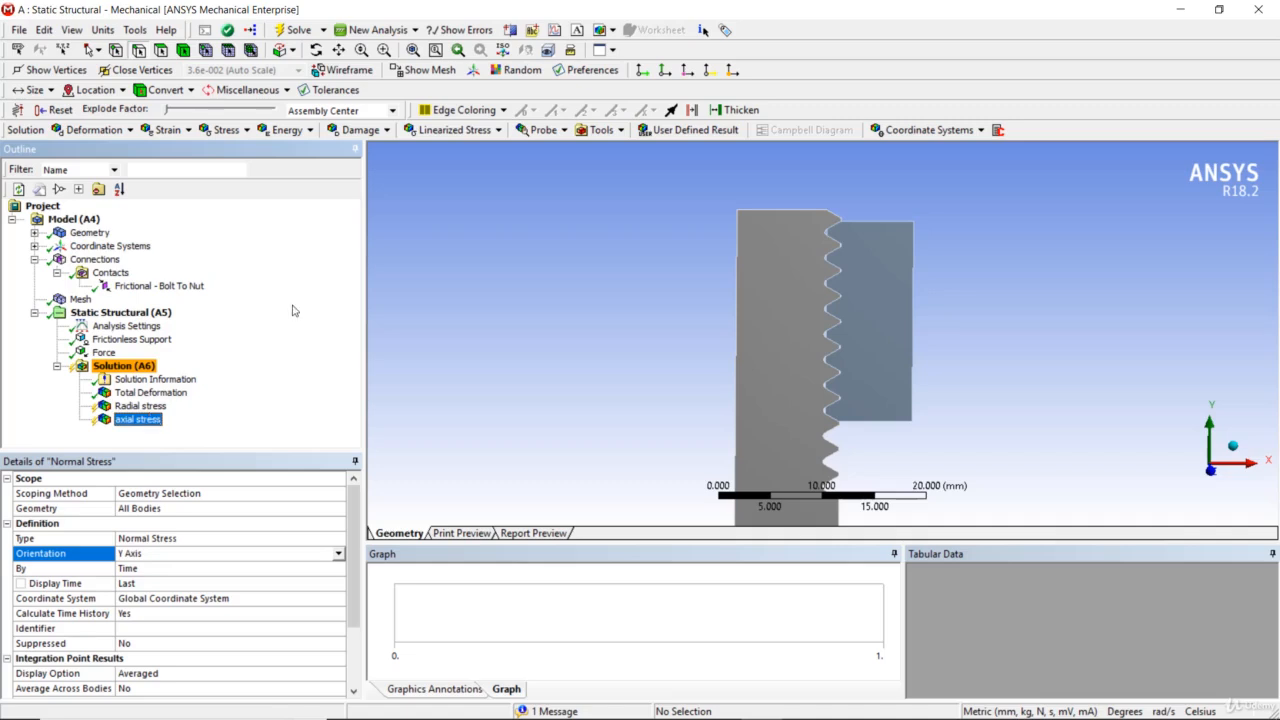
left_click(815, 290)
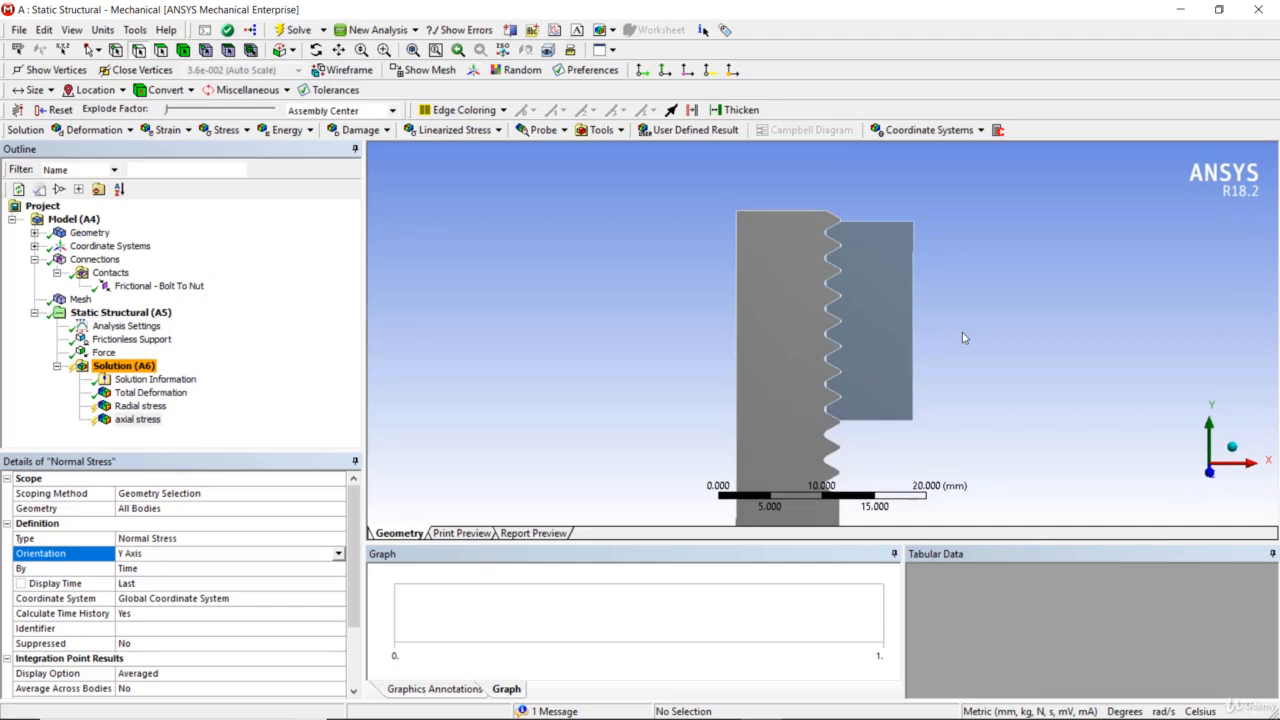
- Insert a third Normal Stress result under the solution and rename it "Hoop"
right_click(150, 368)
mouse_move(193, 381)
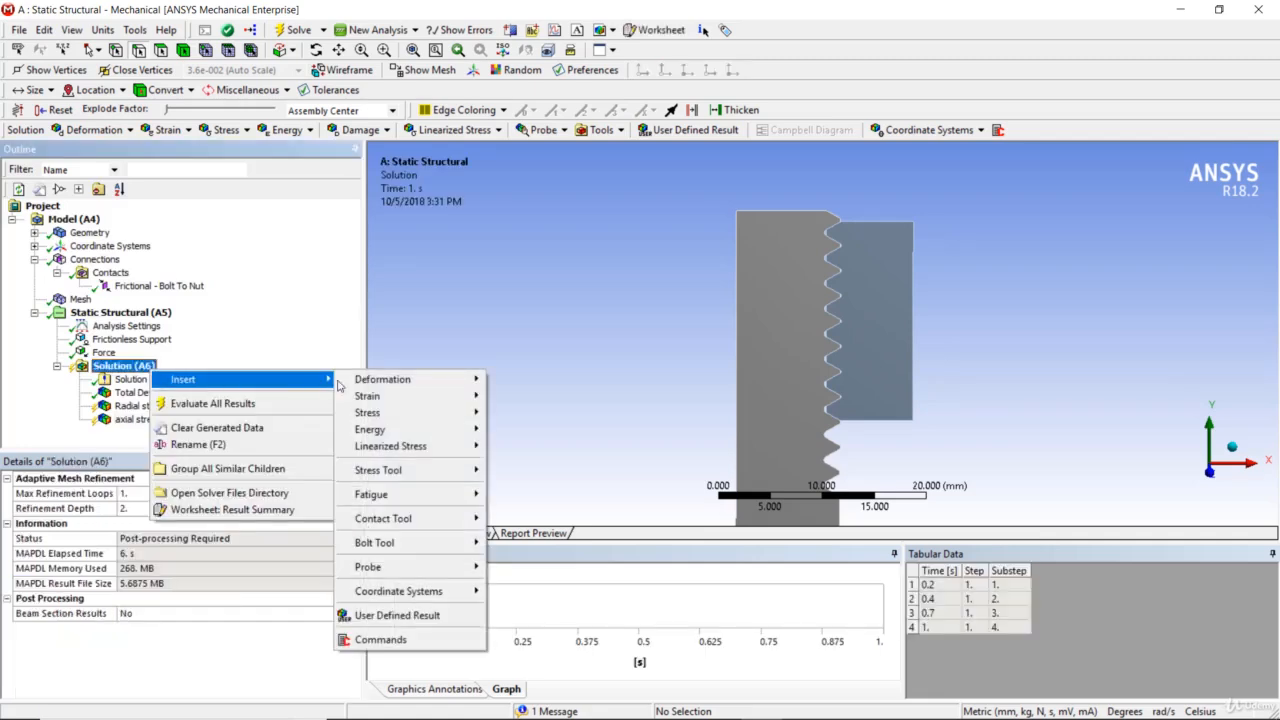
mouse_move(472, 396)
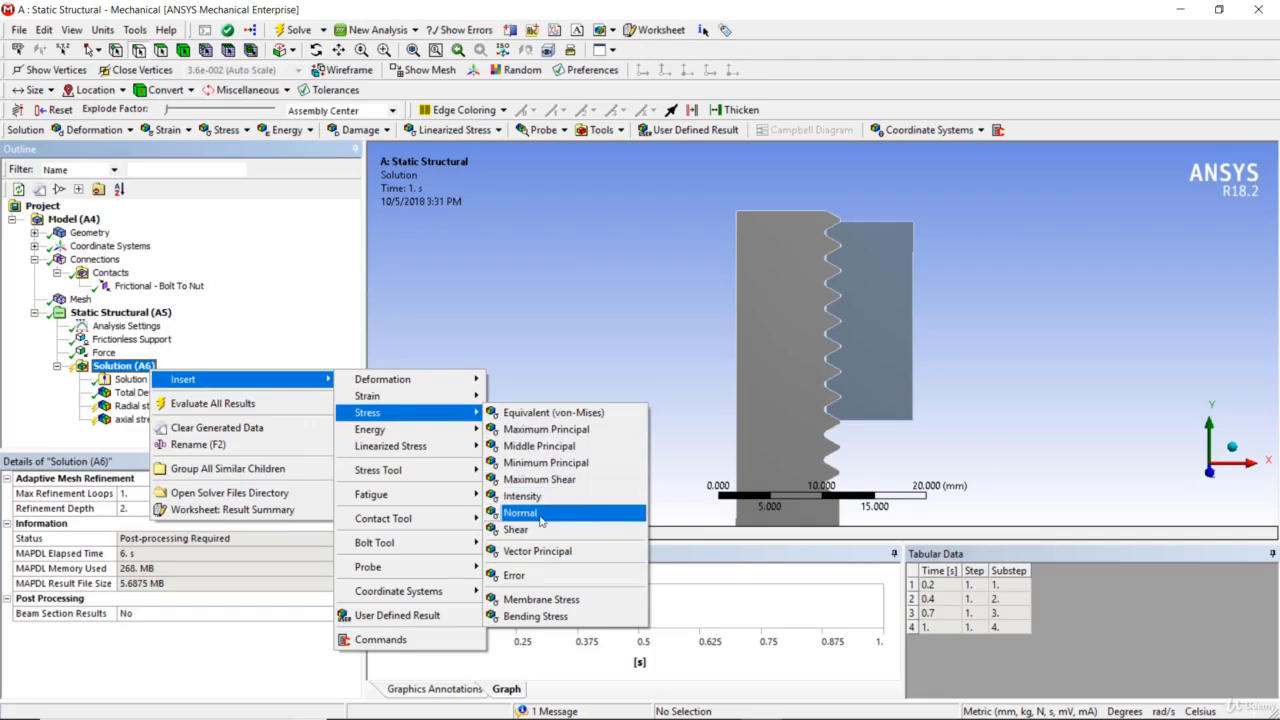
left_click(540, 513)
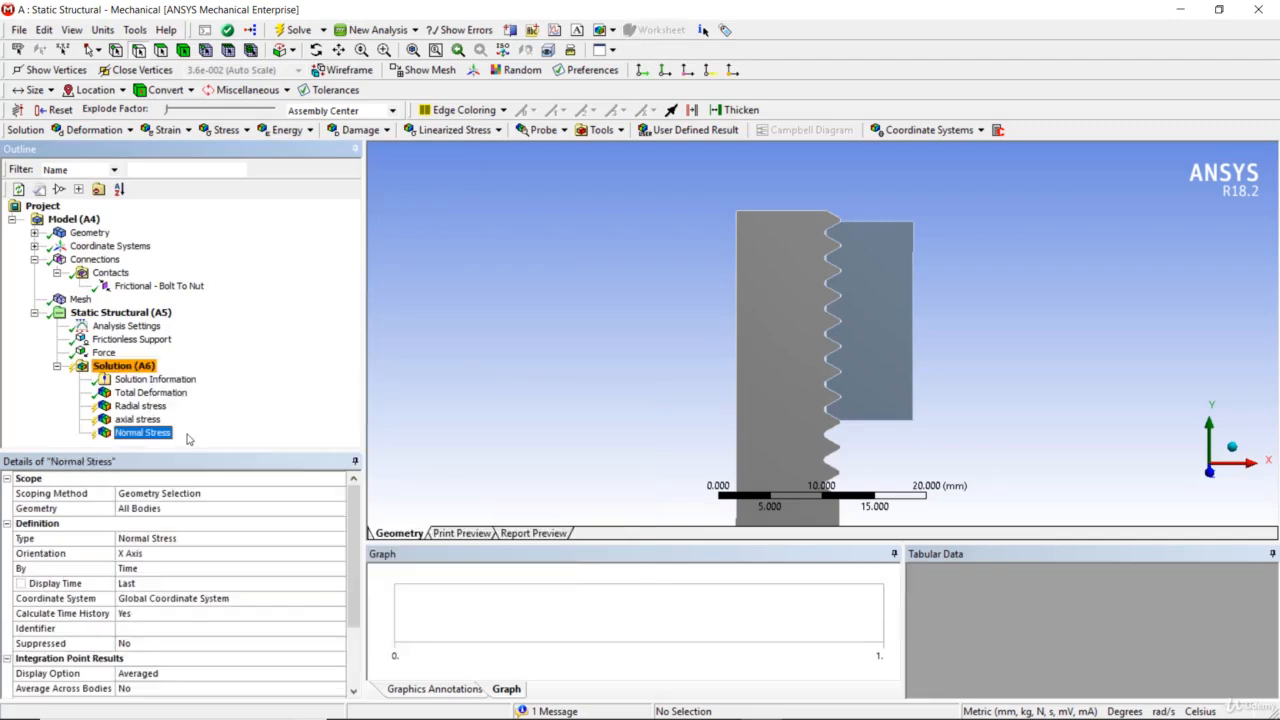
key("F2")
type("Hoop")
key("Return")
- Set the orientation of the Hoop stress result to Z Axis
left_click(190, 553)
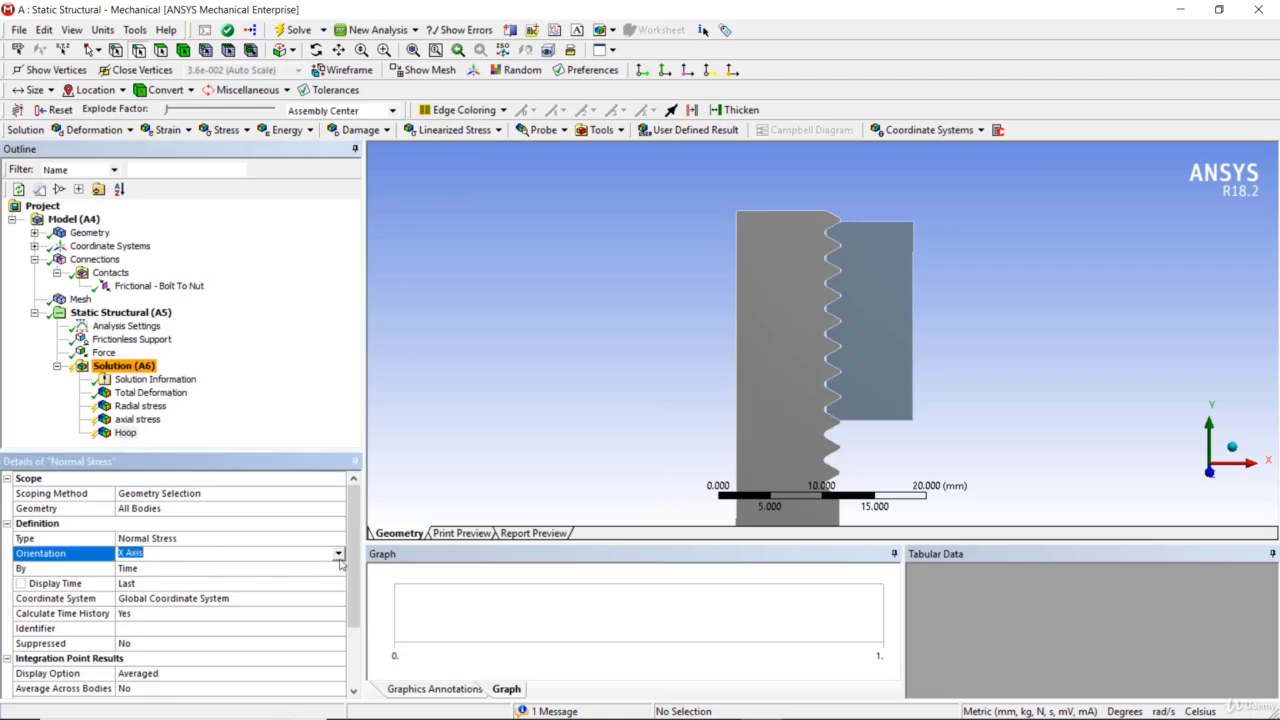
left_click(338, 556)
left_click(323, 589)
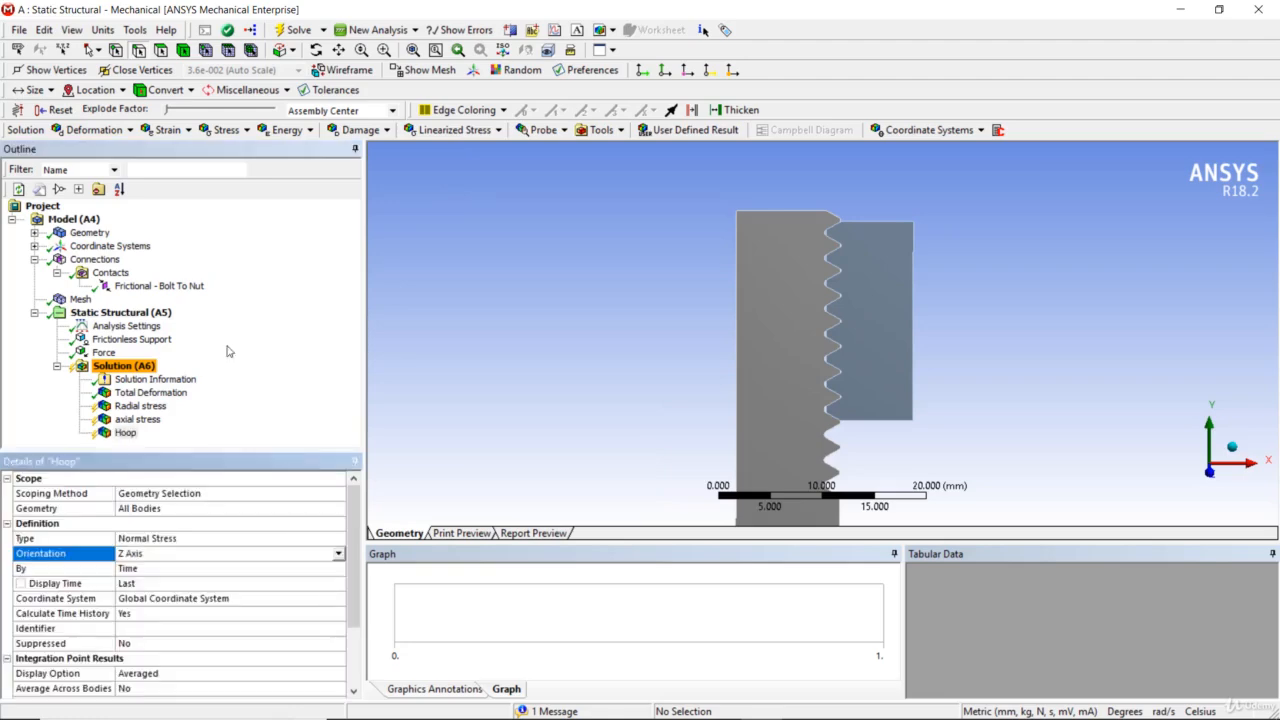
- Evaluate all results and display the radial, axial and hoop stress plots one after another
left_click(119, 371)
right_click(119, 374)
left_click(180, 398)
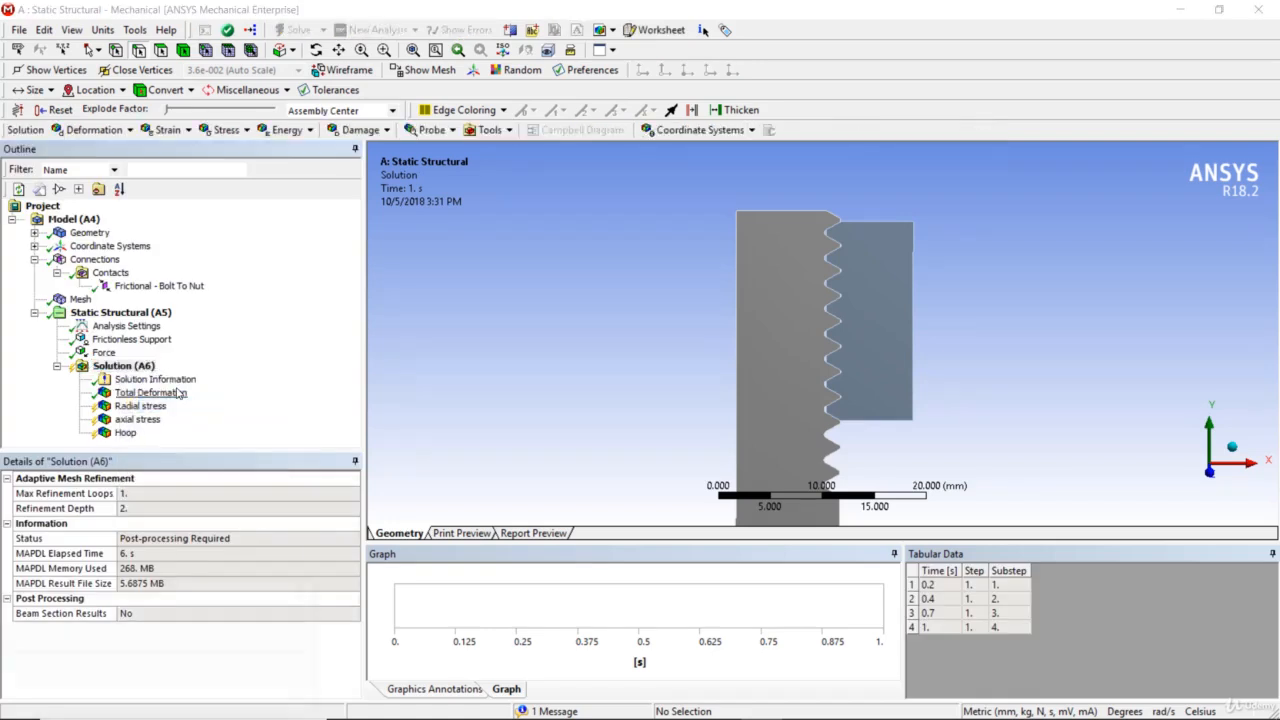
left_click(150, 406)
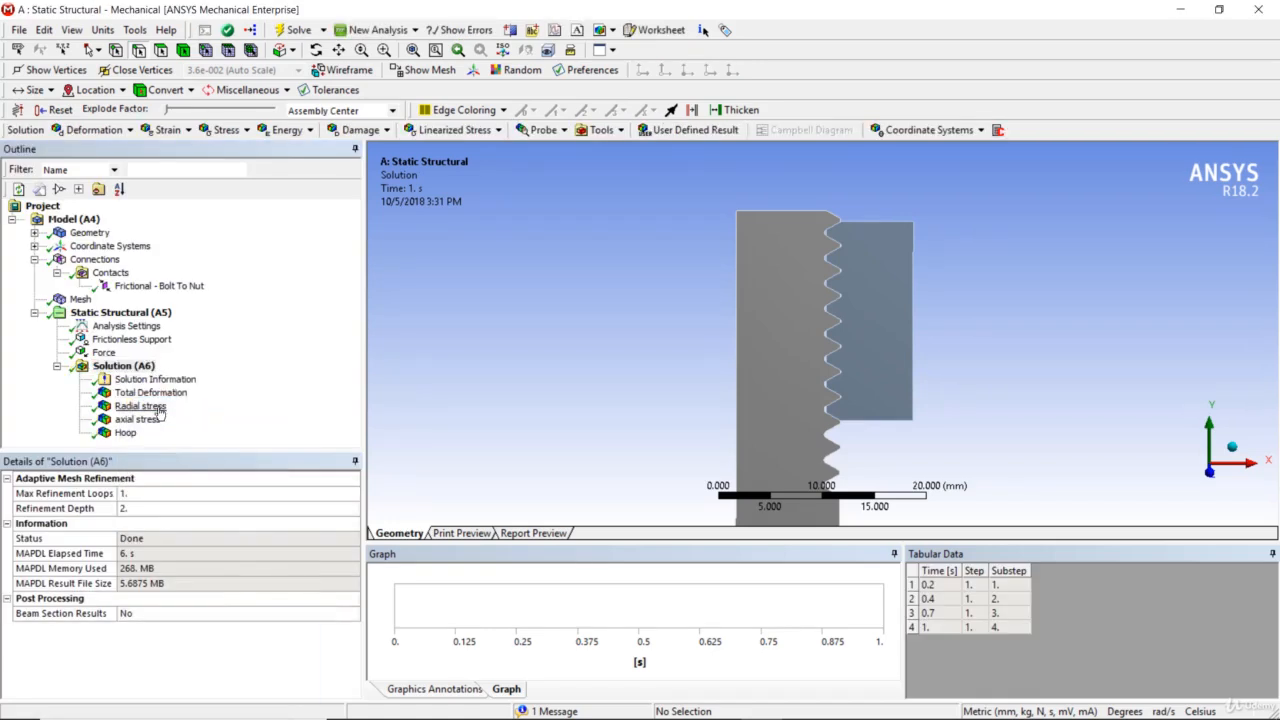
left_click(156, 421)
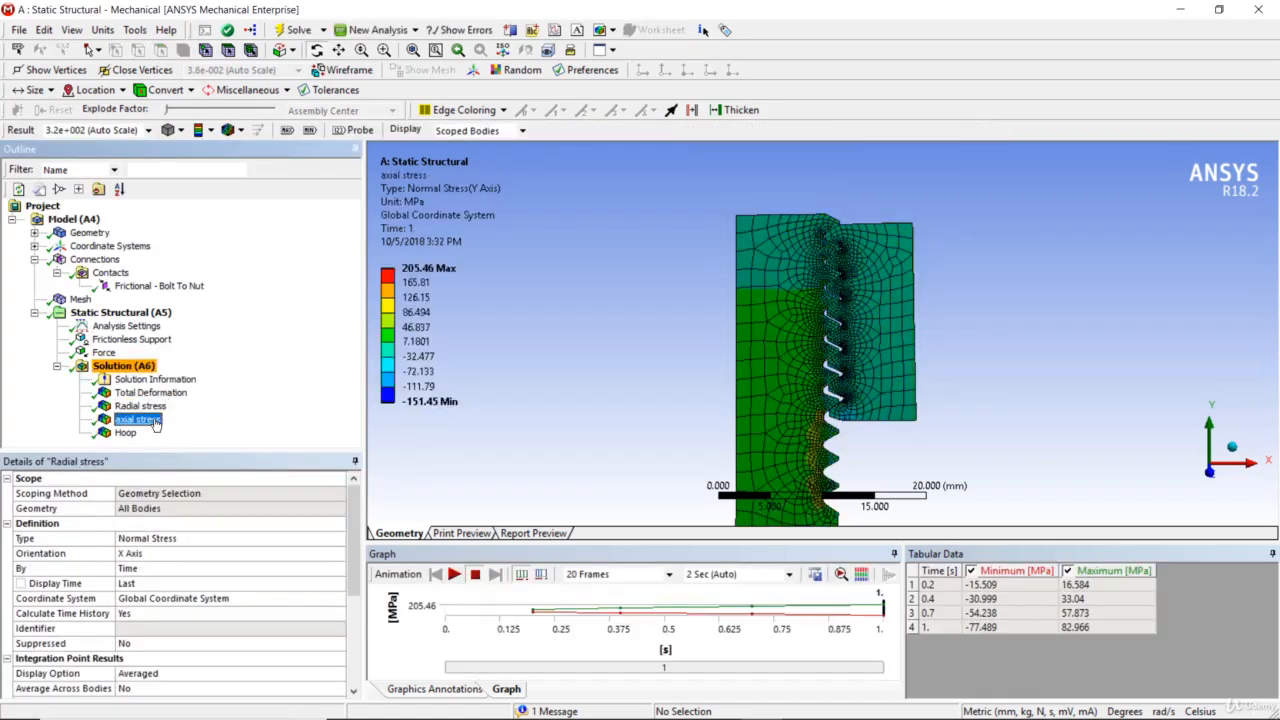
left_click(127, 433)
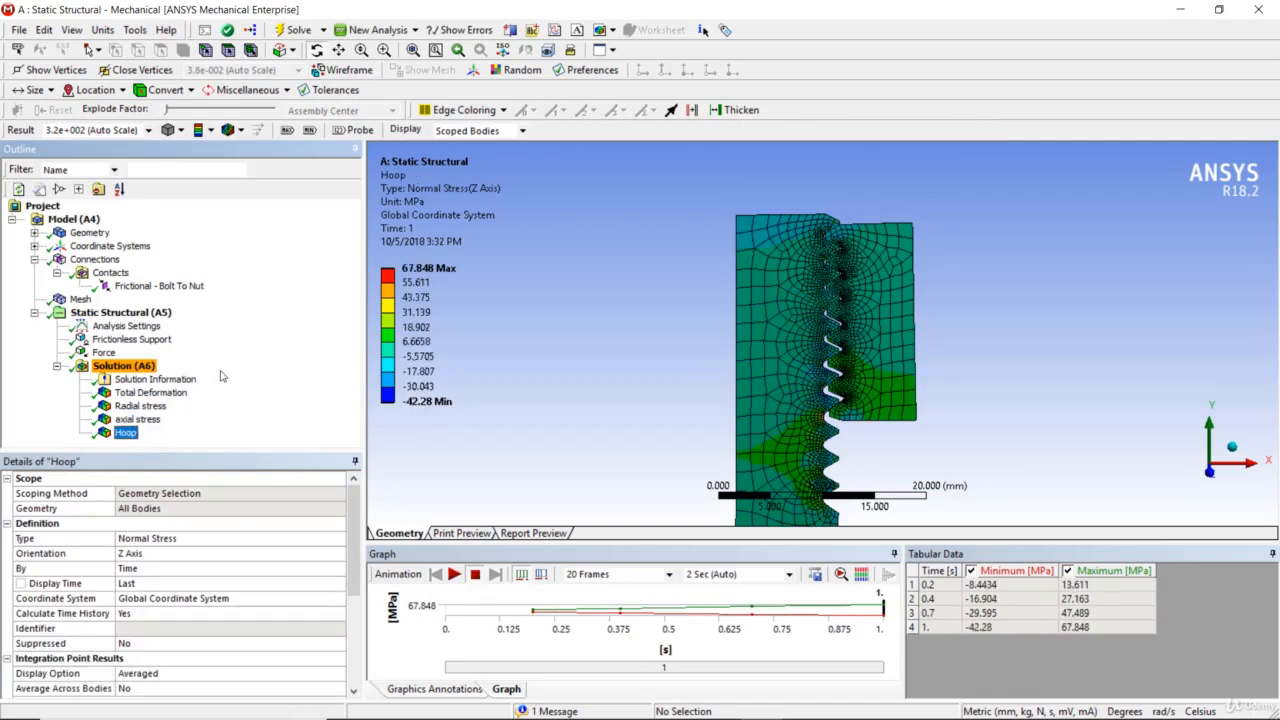